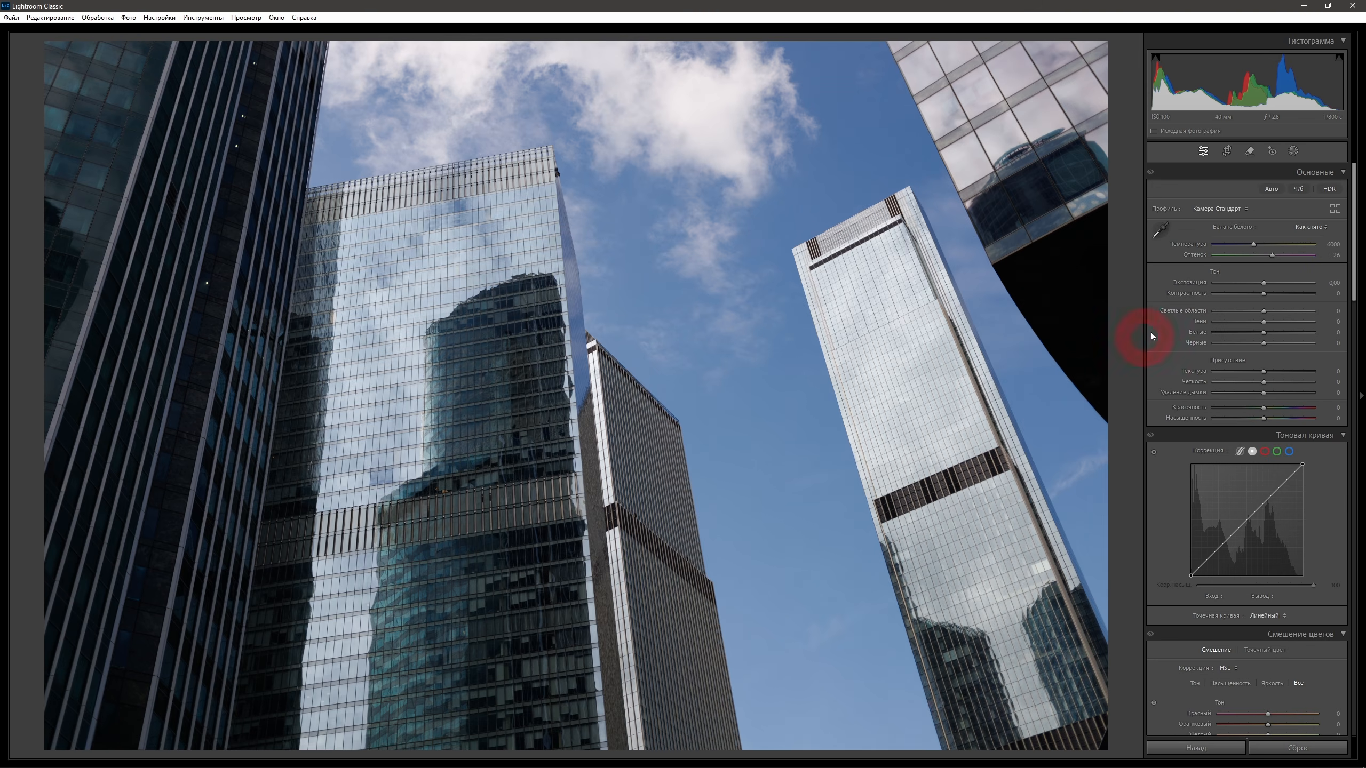
Convert the skyscraper photo to black and white and set exposure to -1.00 and highlights to -70.
{"action": "left_click", "coordinate": [1299, 190]}
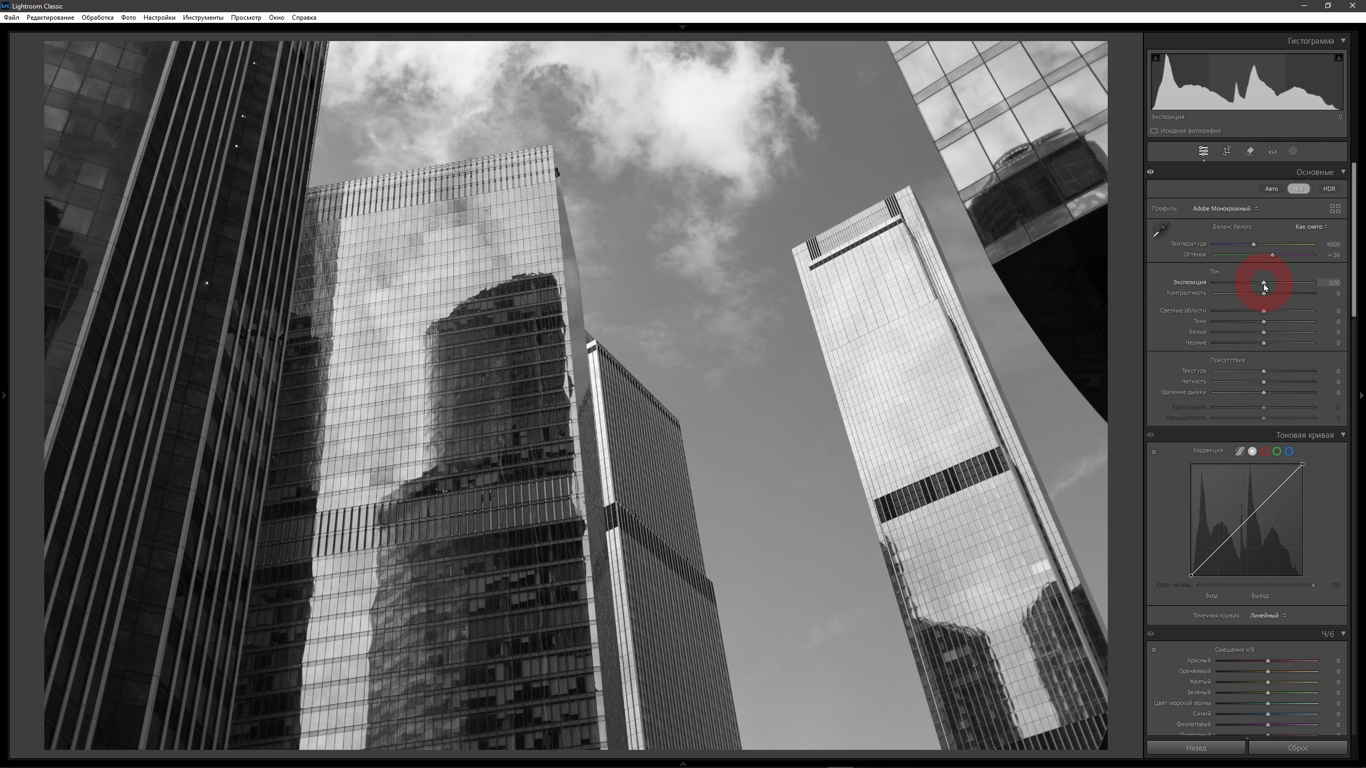
{"action": "left_click_drag", "start_coordinate": [1264, 284], "coordinate": [1189, 281]}
{"action": "left_click", "coordinate": [1264, 311]}
{"action": "left_click_drag", "start_coordinate": [1265, 312], "coordinate": [1231, 312]}
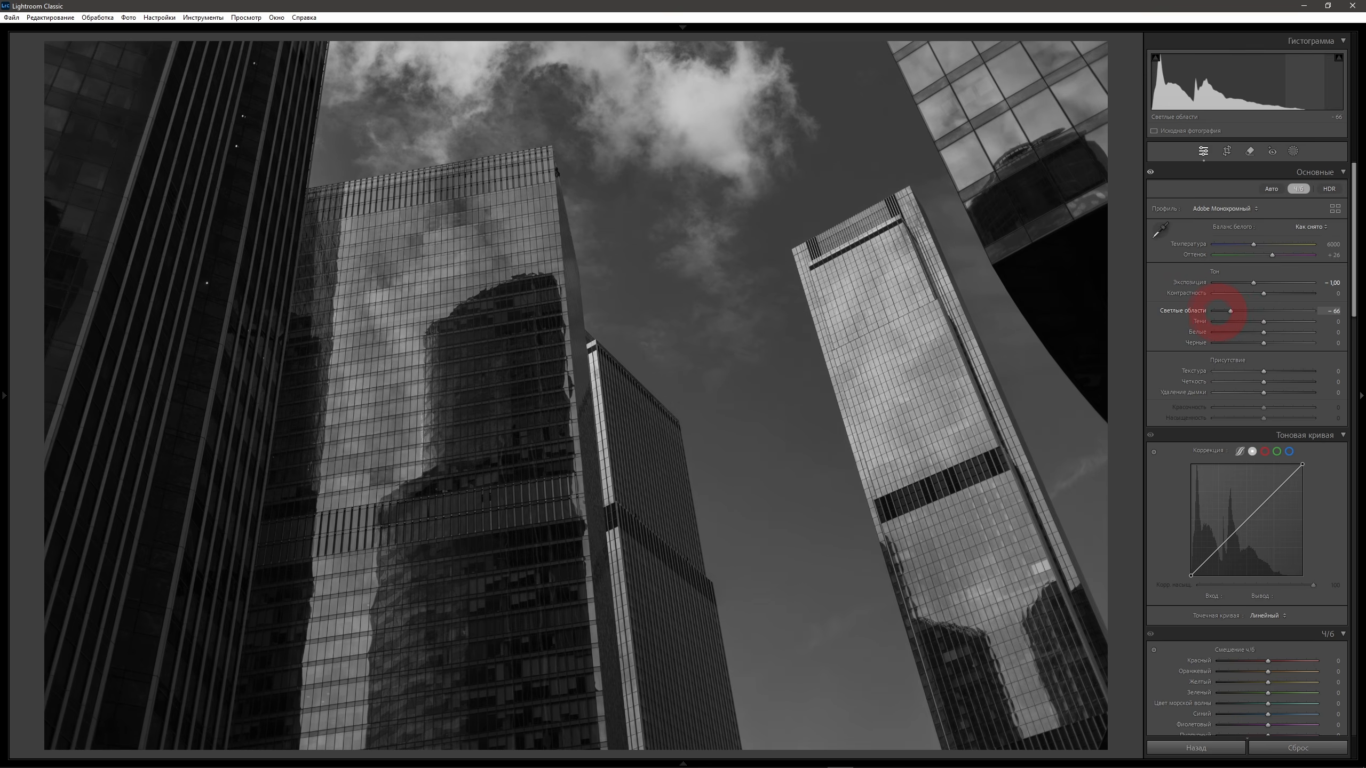
Set shadows to +55, whites to +75, blacks to -35 and clarity to +20.
{"action": "left_click_drag", "start_coordinate": [1265, 322], "coordinate": [1292, 322]}
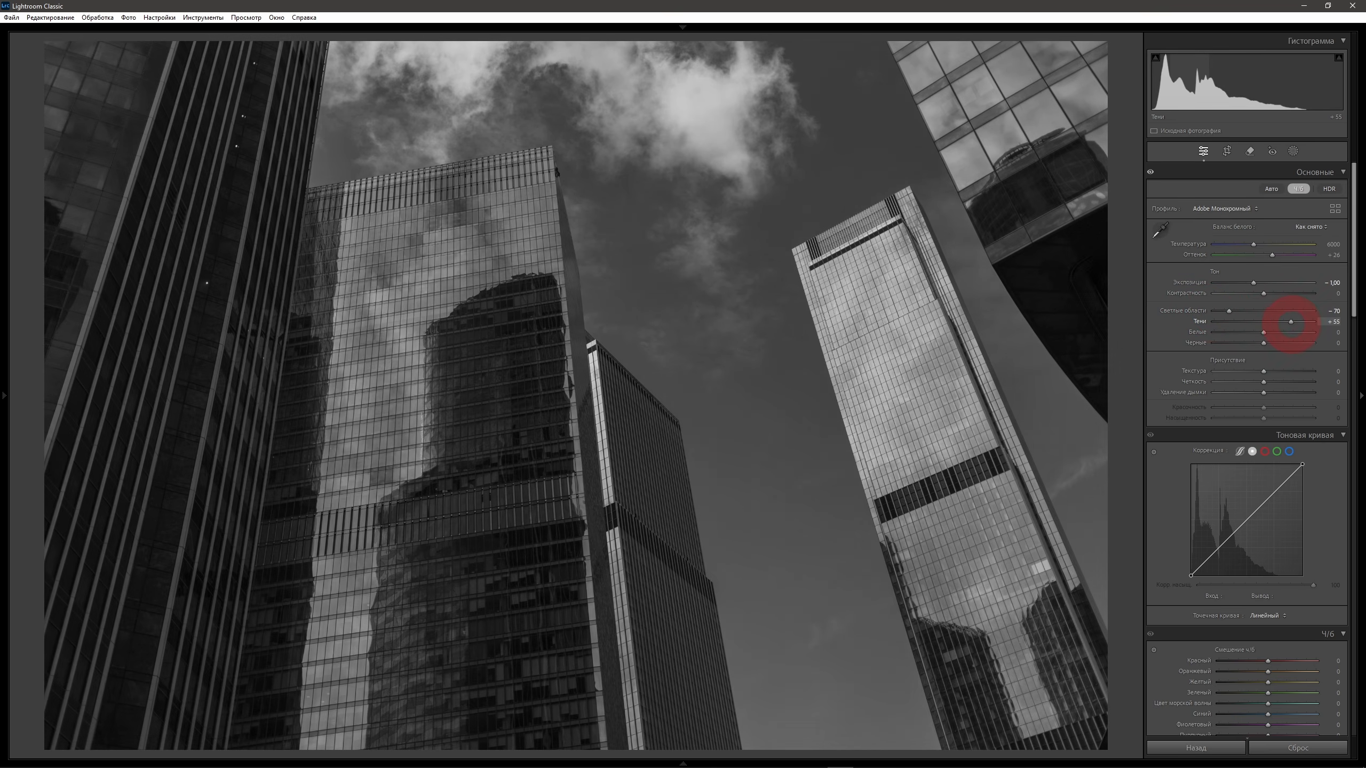
{"action": "left_click", "coordinate": [1264, 333]}
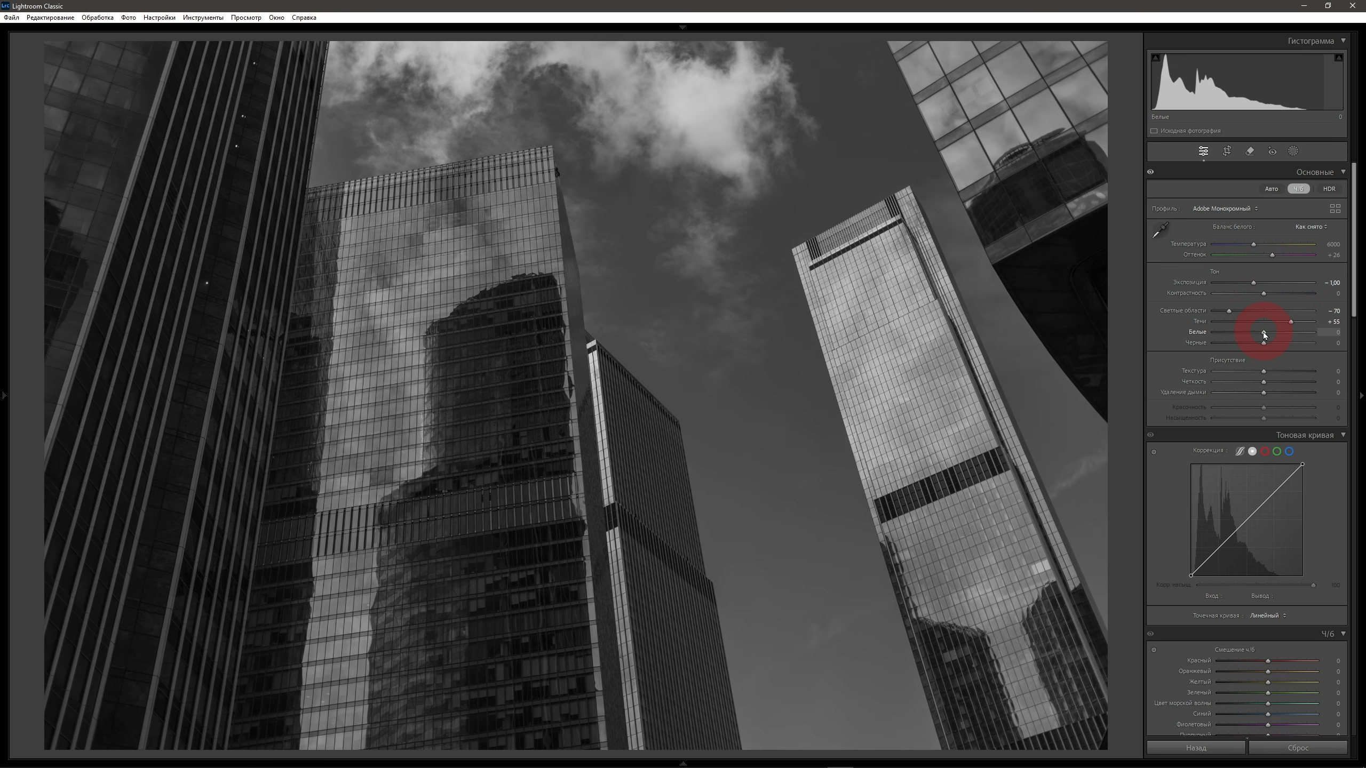
{"action": "mouse_move", "coordinate": [1265, 334]}
{"action": "left_mouse_down"}
{"action": "mouse_move", "coordinate": [1301, 334]}
{"action": "mouse_move", "coordinate": [1232, 342]}
{"action": "left_mouse_up"}
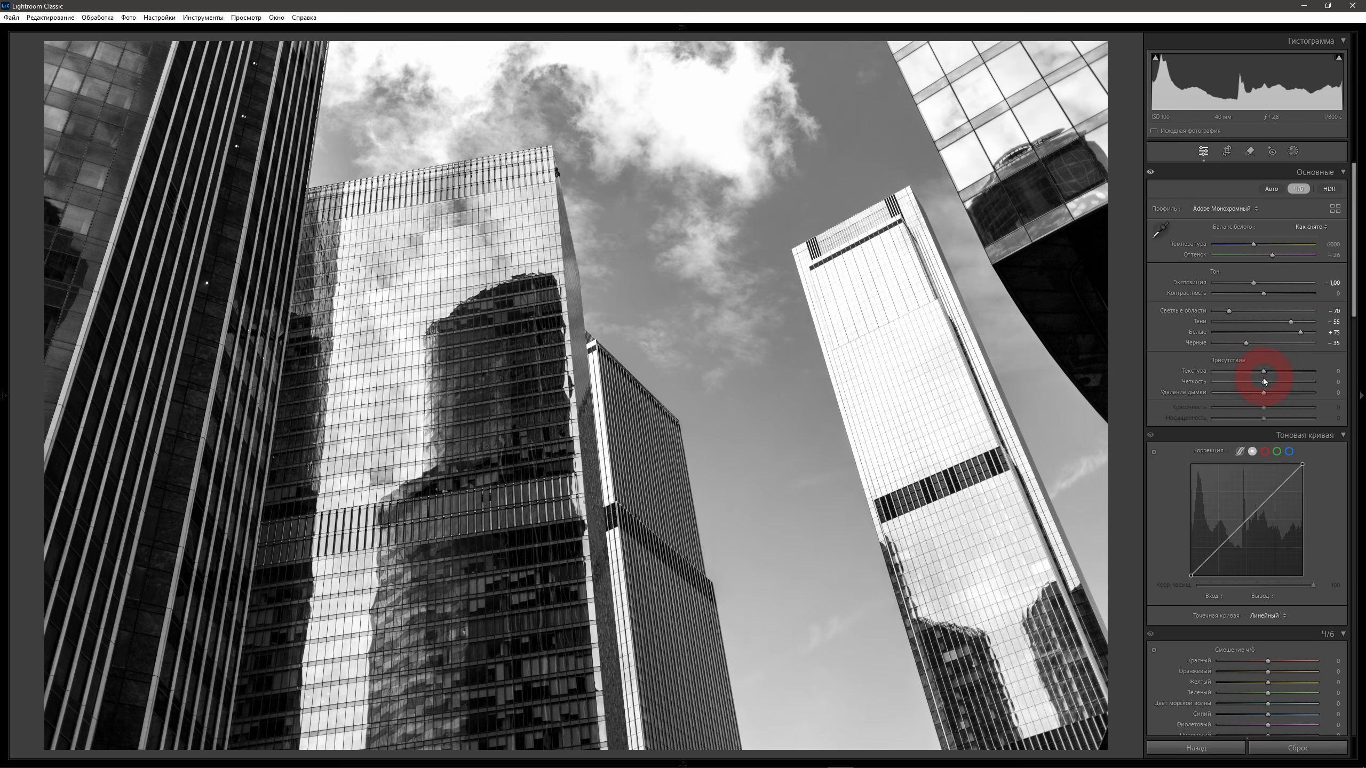
{"action": "left_click_drag", "start_coordinate": [1264, 383], "coordinate": [1308, 383]}
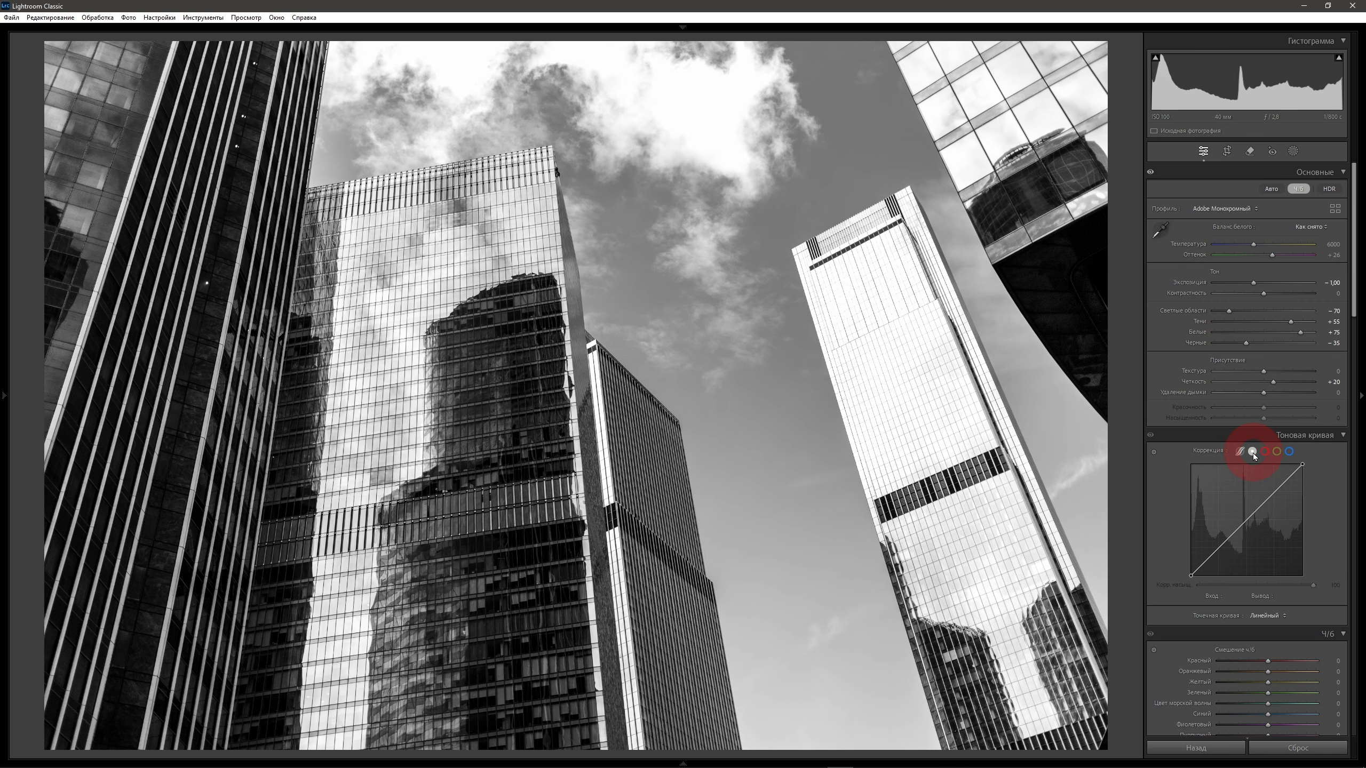
Set the point curve's black point to input 15, output 0 and white point to input 240, output 255, and lower exposure to -1.50.
{"action": "left_click", "coordinate": [1191, 575]}
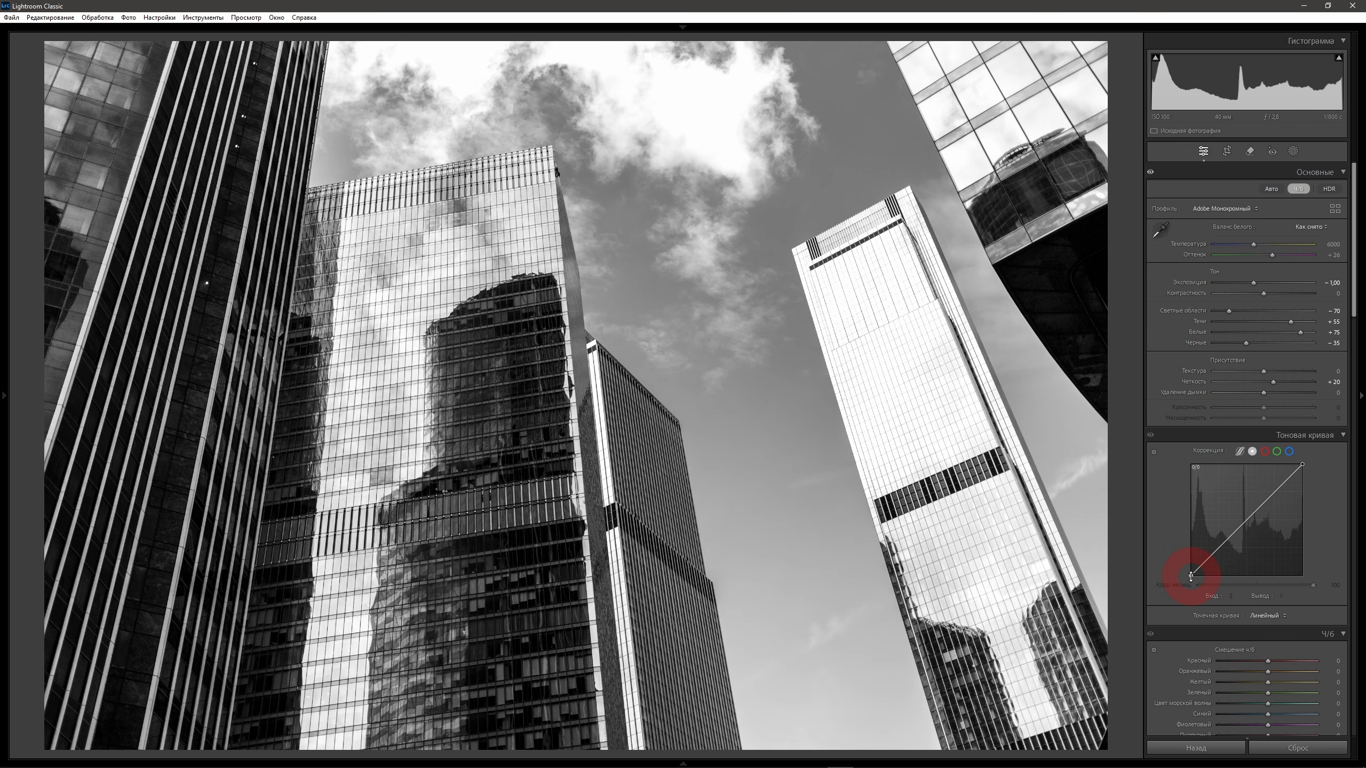
{"action": "left_click_drag", "start_coordinate": [1190, 575], "coordinate": [1270, 588]}
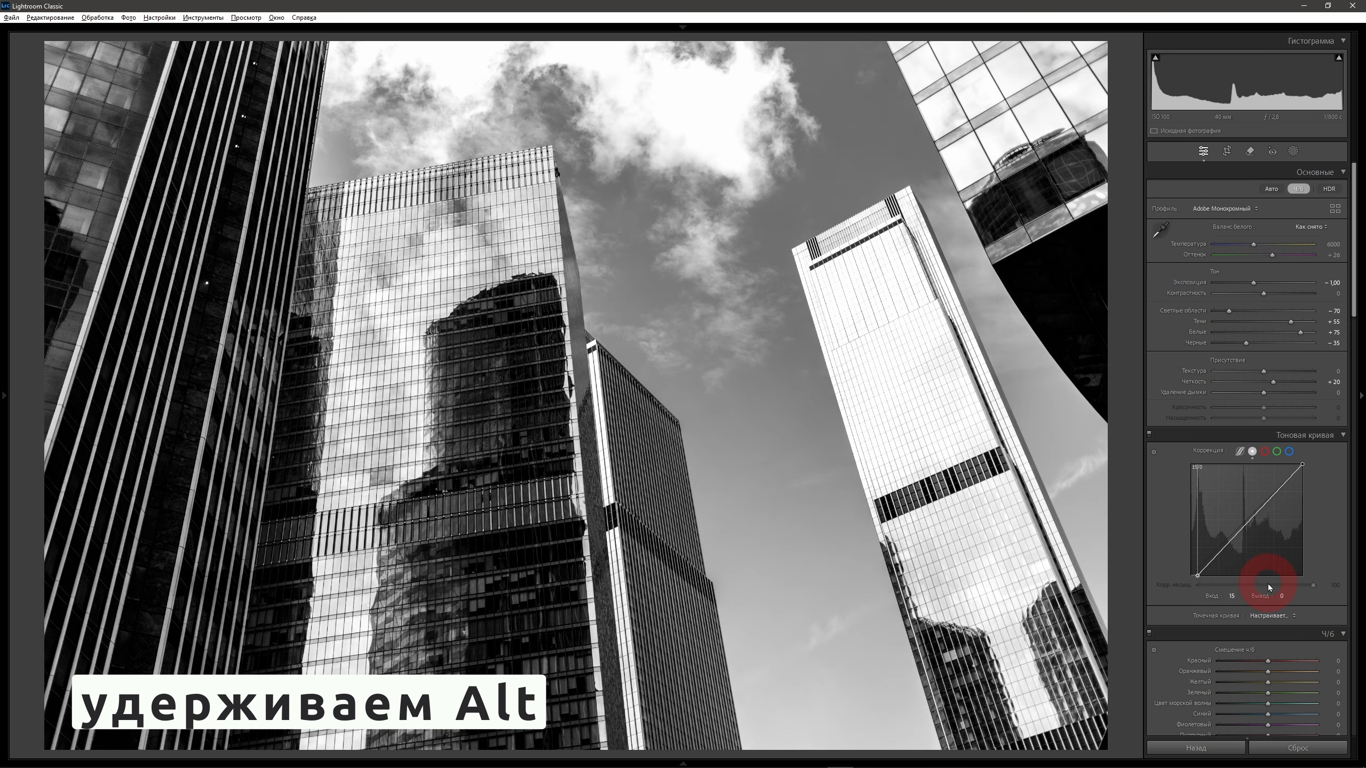
{"action": "key", "text": "alt"}
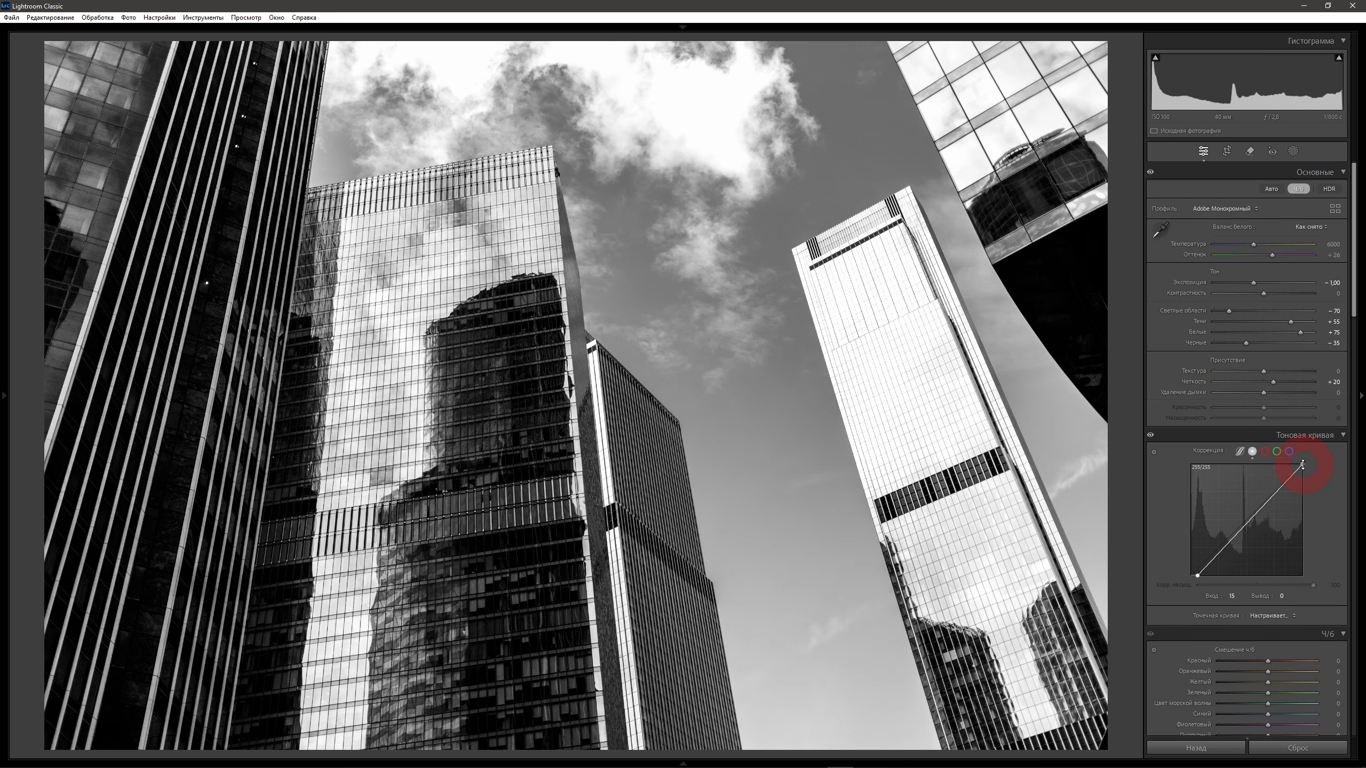
{"action": "left_click", "coordinate": [1303, 464]}
{"action": "left_click_drag", "start_coordinate": [1303, 463], "coordinate": [1269, 450]}
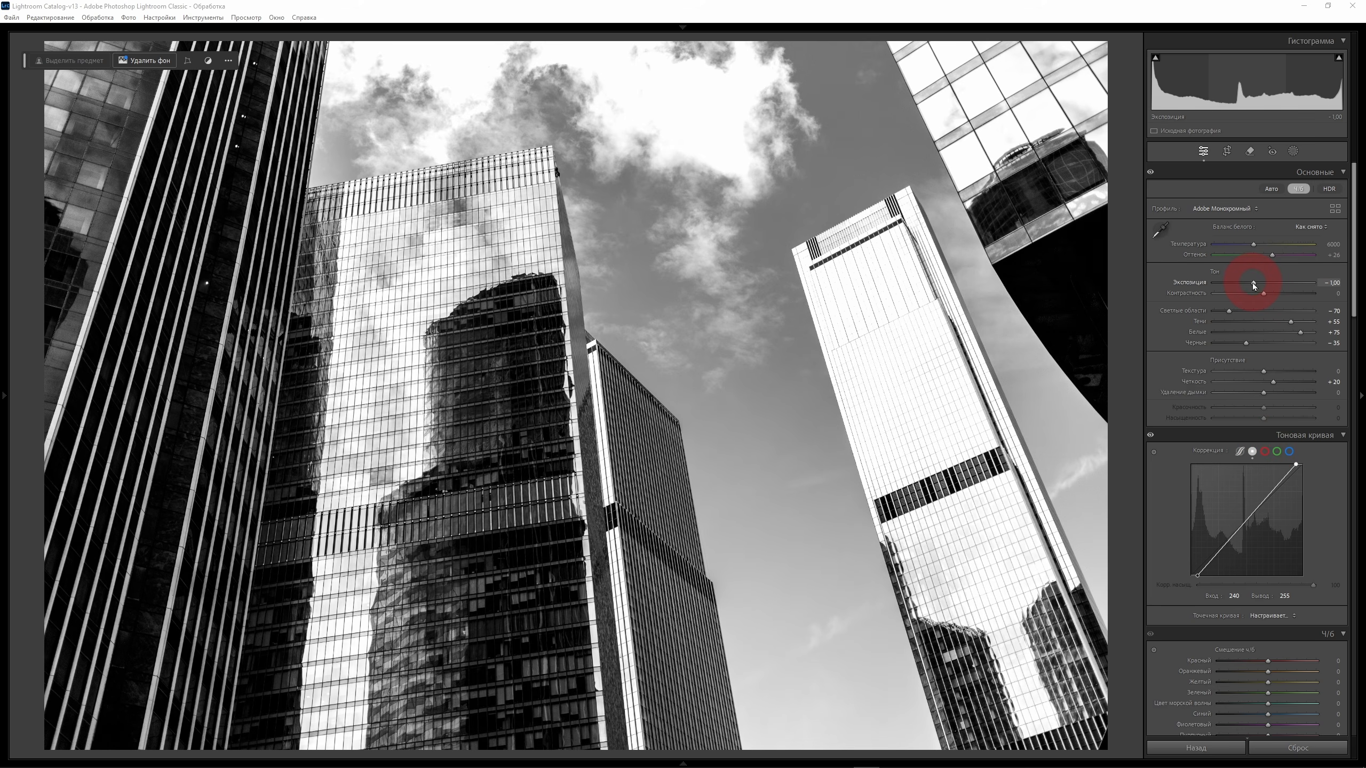
{"action": "left_click_drag", "start_coordinate": [1254, 285], "coordinate": [1250, 288]}
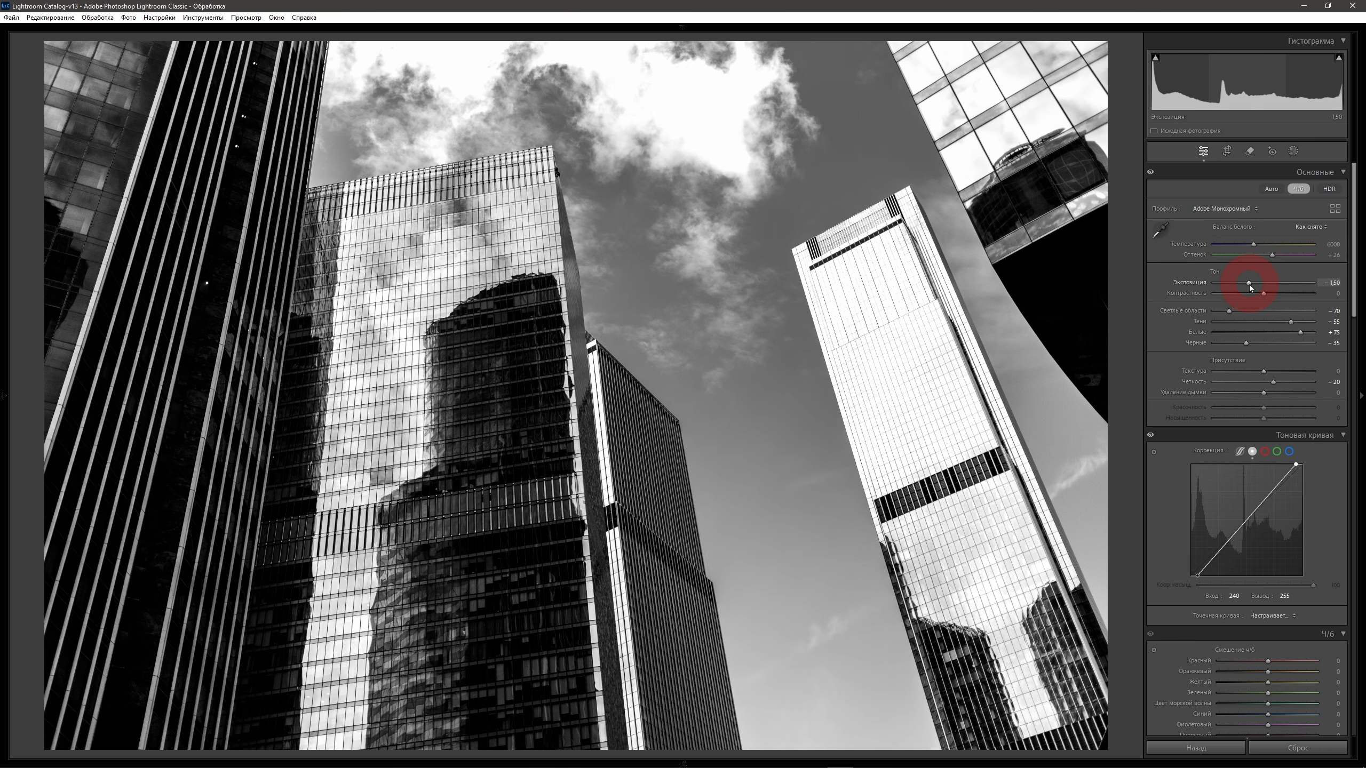
Add film grain with amount 35, size 50 and roughness 30.
{"action": "left_click_drag", "start_coordinate": [1354, 285], "coordinate": [1358, 407]}
{"action": "scroll", "coordinate": [1355, 409], "scroll_direction": "down", "scroll_amount": 15}
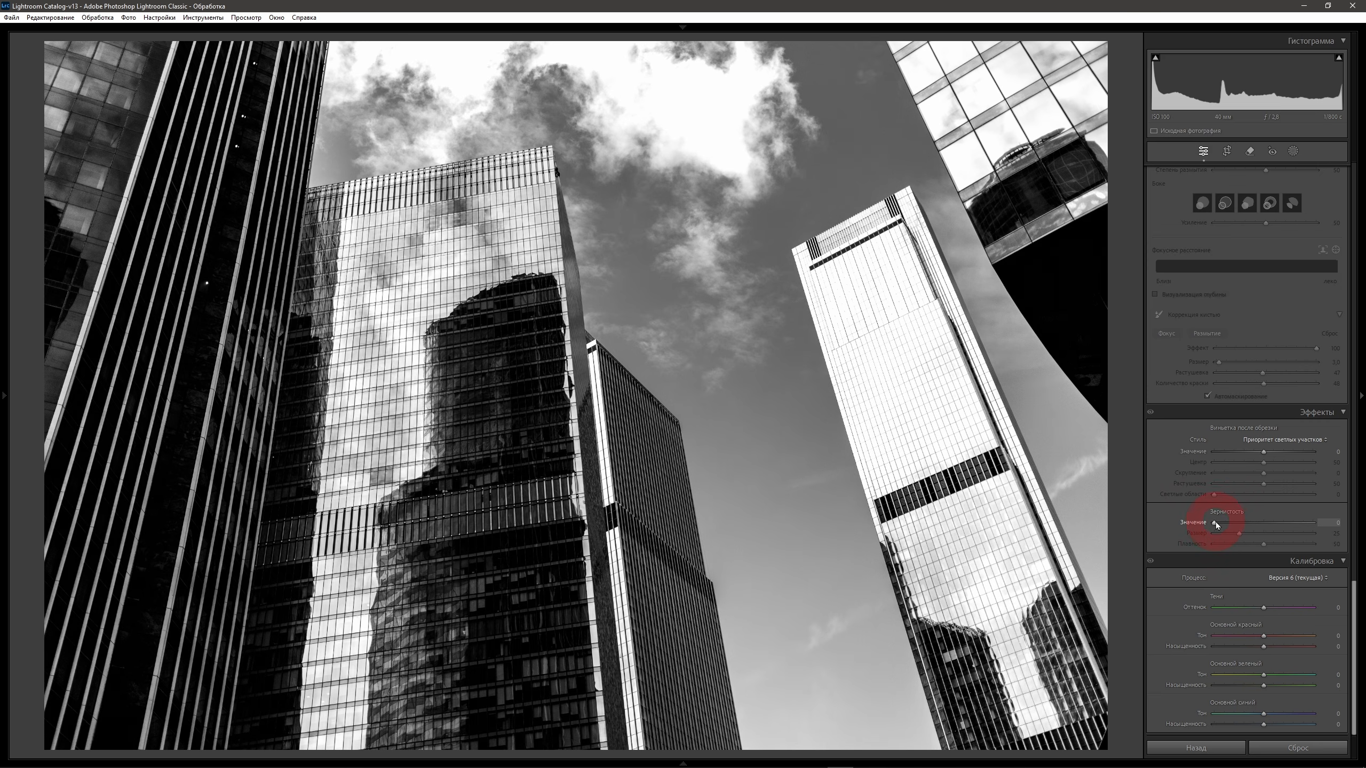
{"action": "left_click_drag", "start_coordinate": [1216, 526], "coordinate": [1232, 525]}
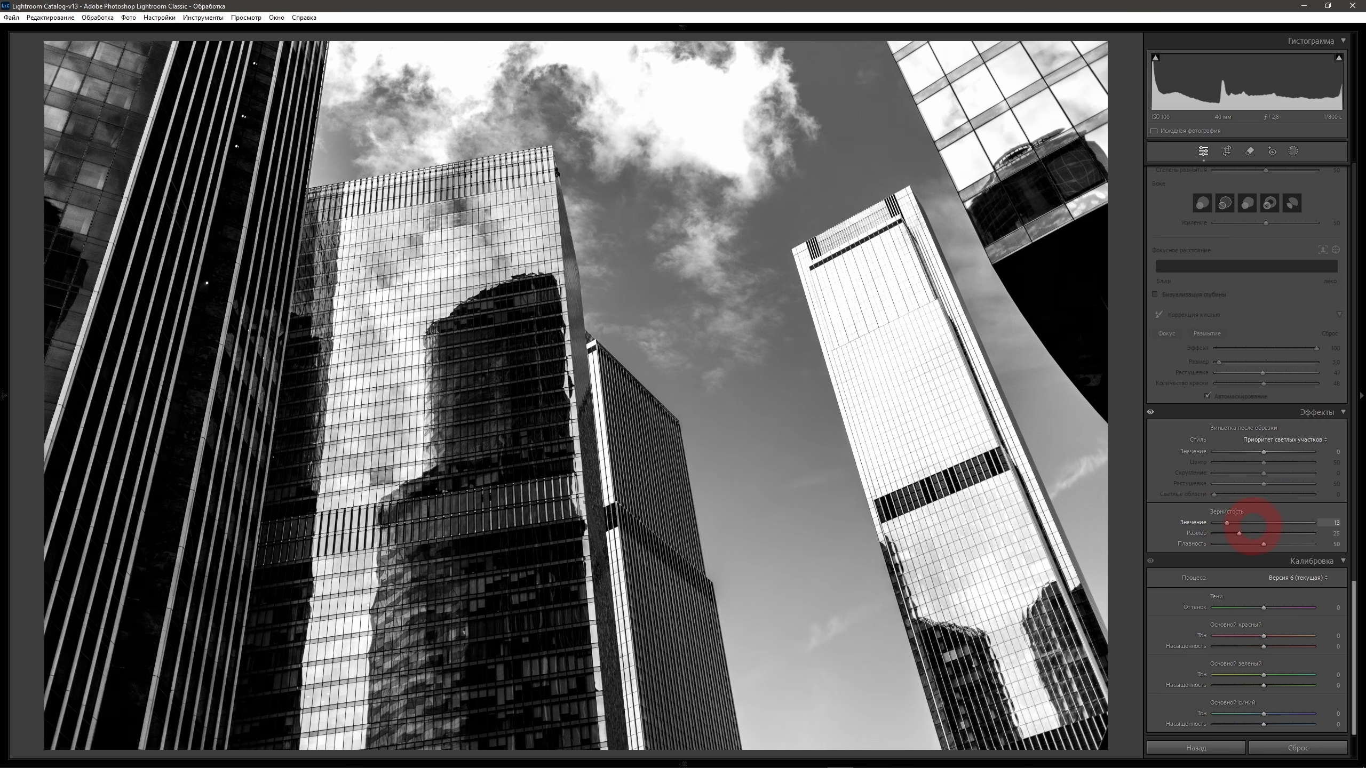
{"action": "left_click_drag", "start_coordinate": [1295, 527], "coordinate": [1365, 531]}
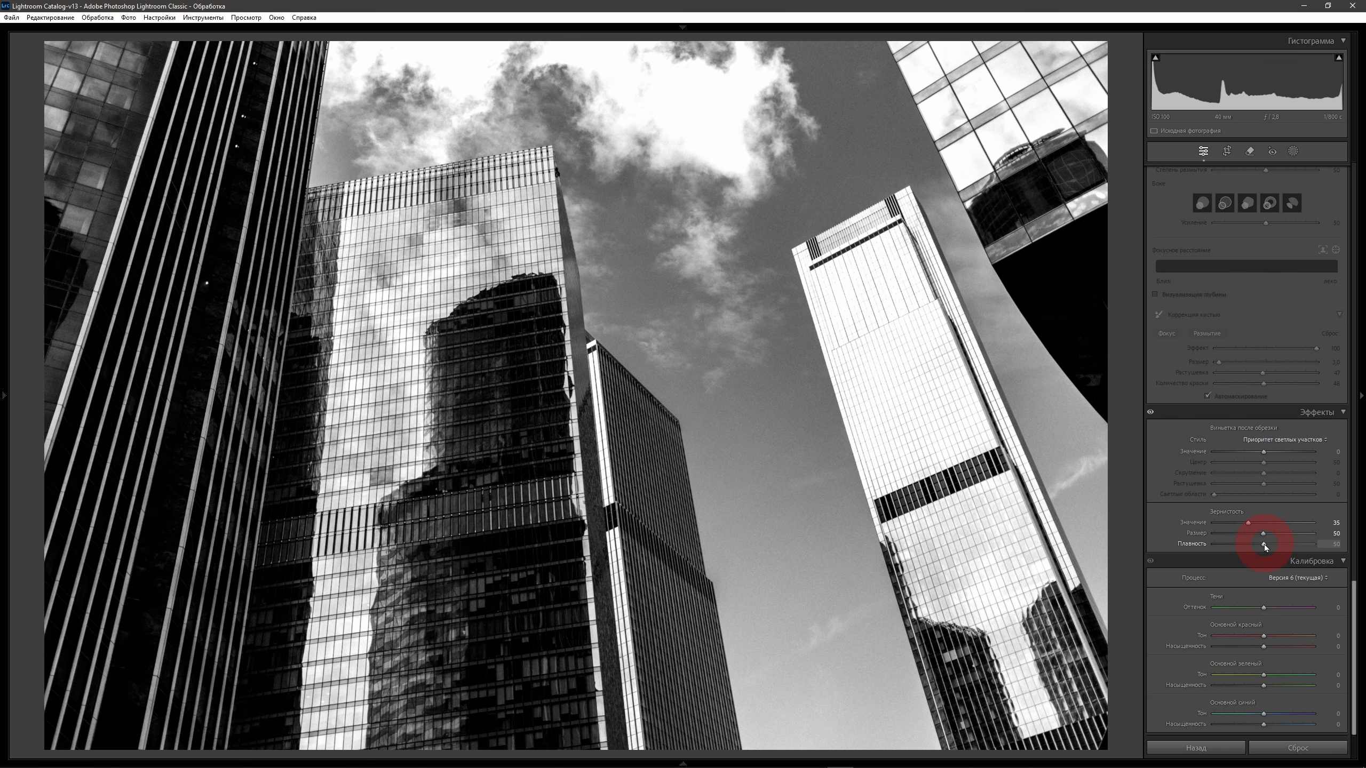
{"action": "left_click_drag", "start_coordinate": [1232, 544], "coordinate": [1244, 543]}
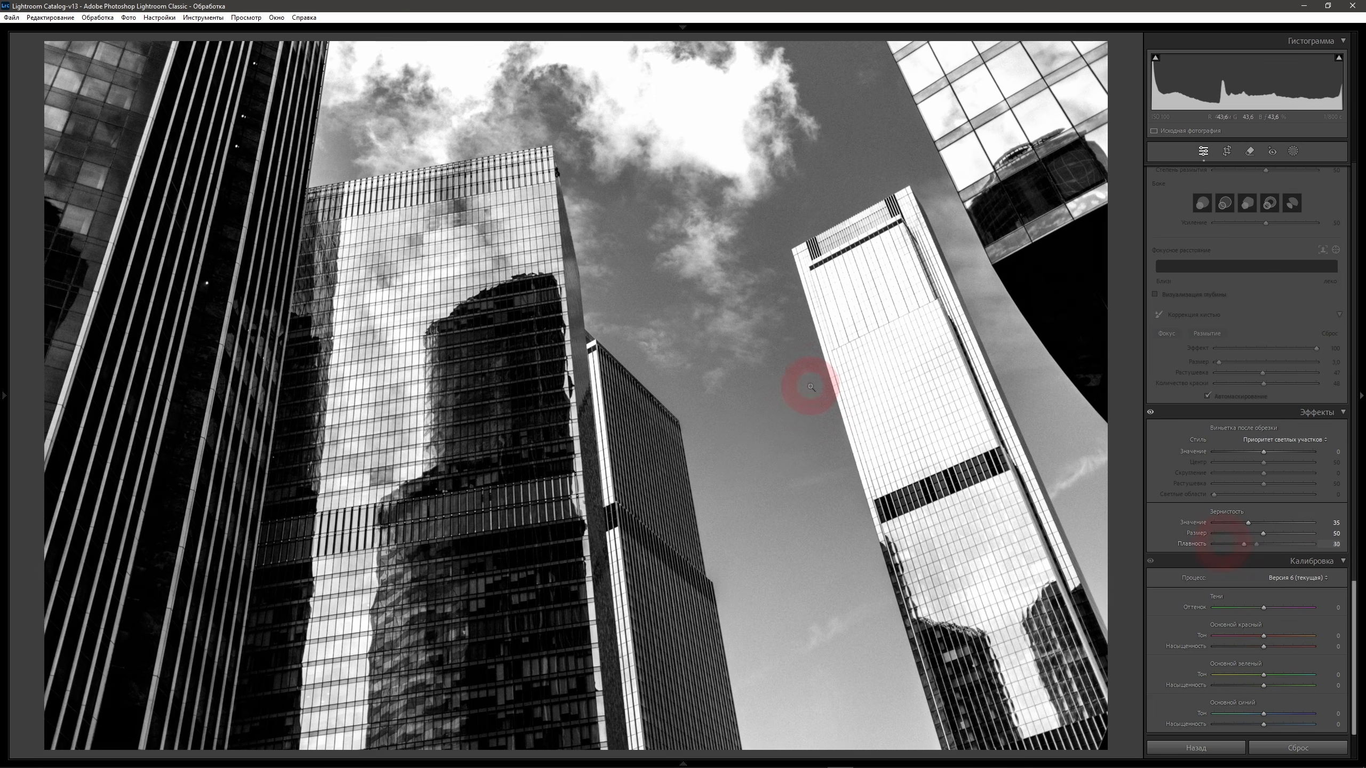
Inspect the grain up close in the sky between the towers and reduce the grain amount.
{"action": "left_click", "coordinate": [787, 381]}
{"action": "left_click_drag", "start_coordinate": [787, 381], "coordinate": [885, 562]}
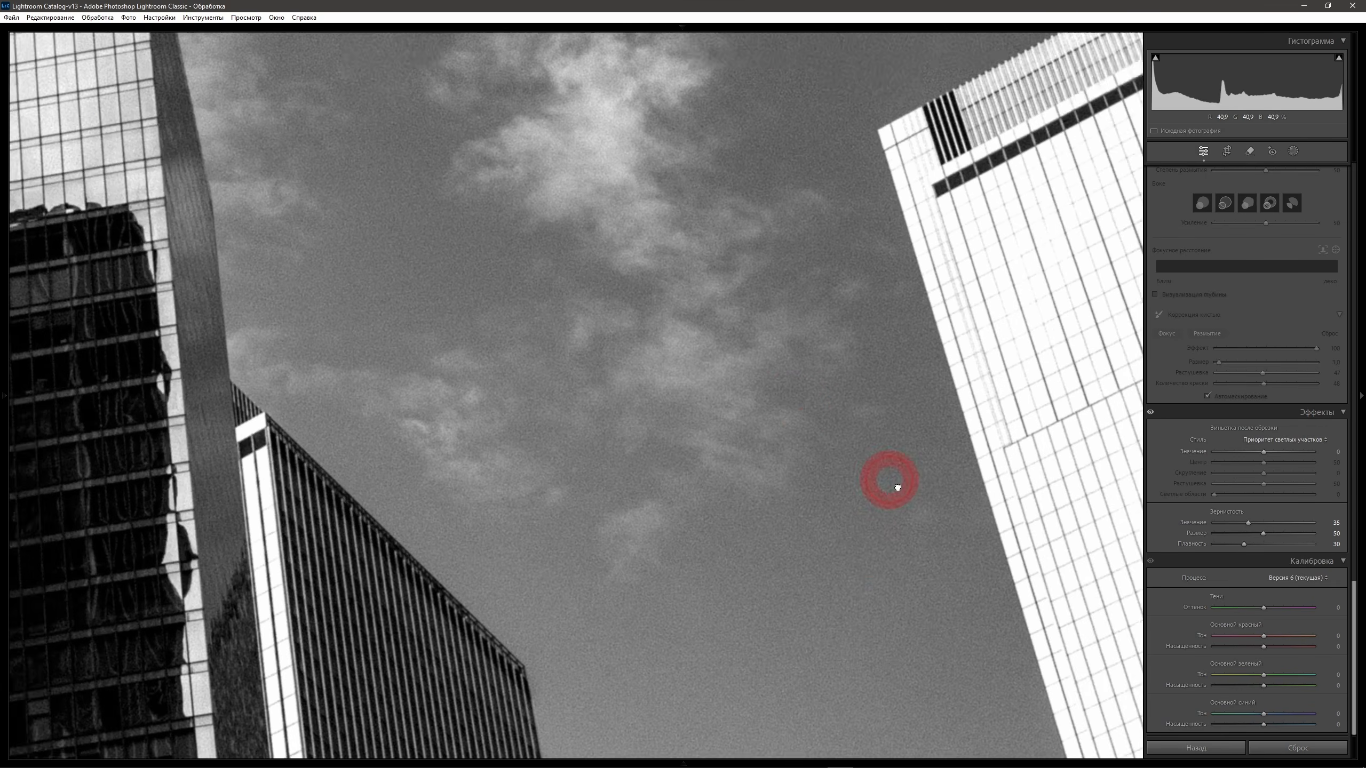
{"action": "left_click_drag", "start_coordinate": [753, 317], "coordinate": [894, 519]}
{"action": "left_click_drag", "start_coordinate": [908, 226], "coordinate": [749, 438]}
{"action": "left_click", "coordinate": [793, 439]}
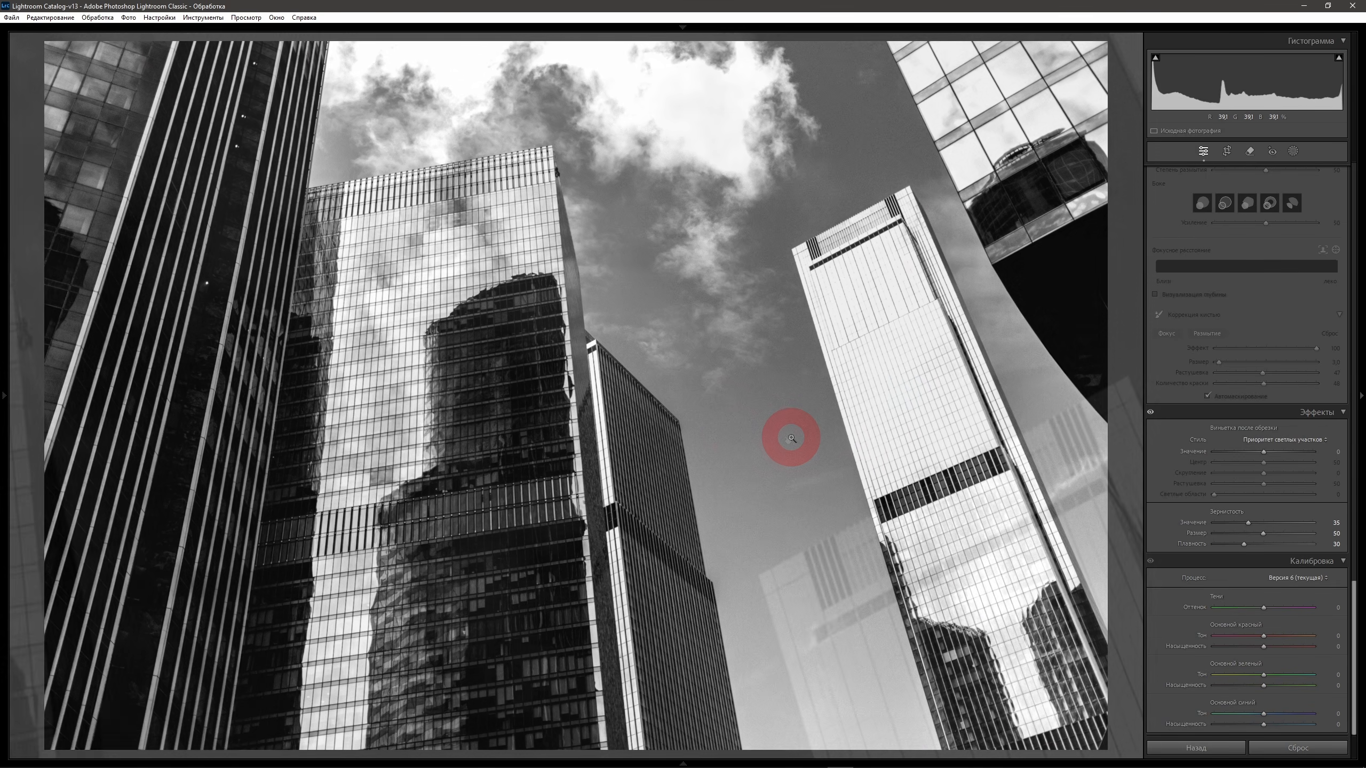
{"action": "left_click", "coordinate": [1248, 523]}
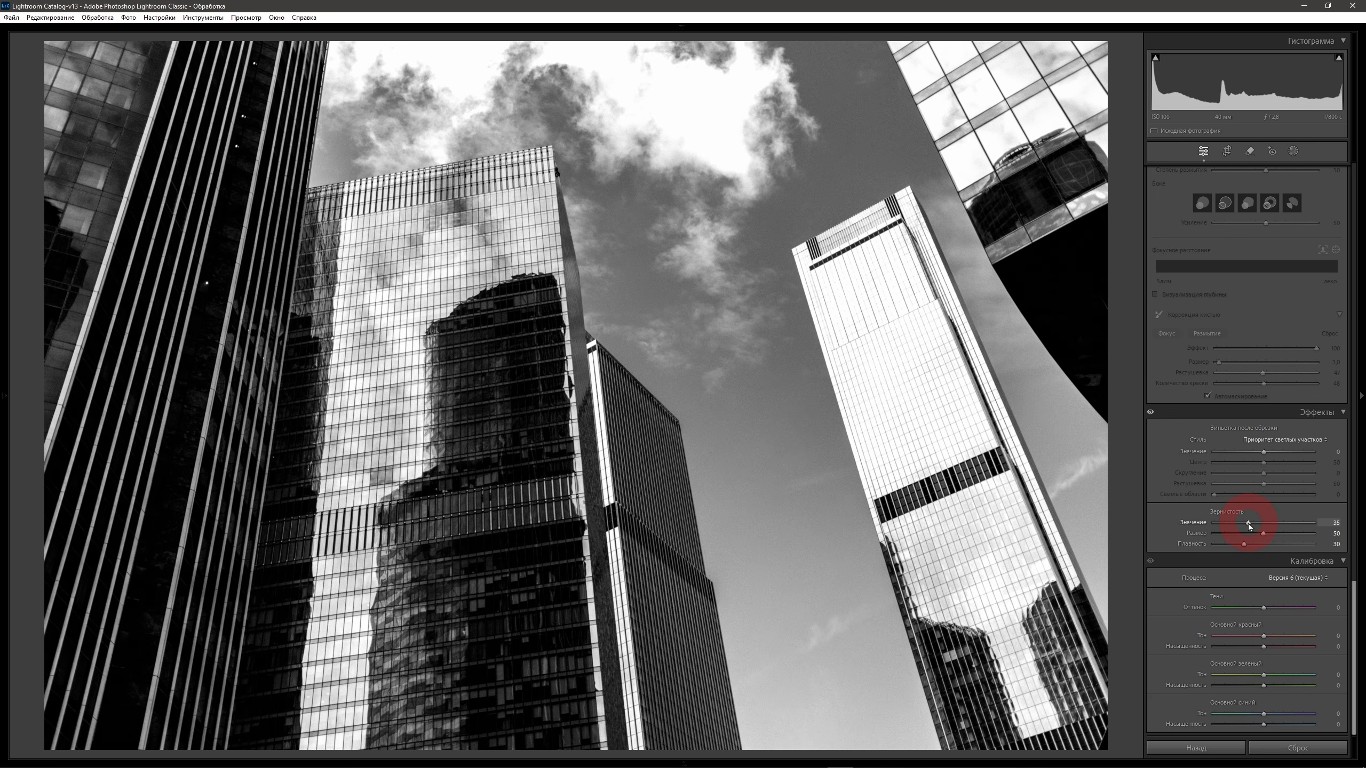
{"action": "left_click_drag", "start_coordinate": [1249, 525], "coordinate": [1225, 529]}
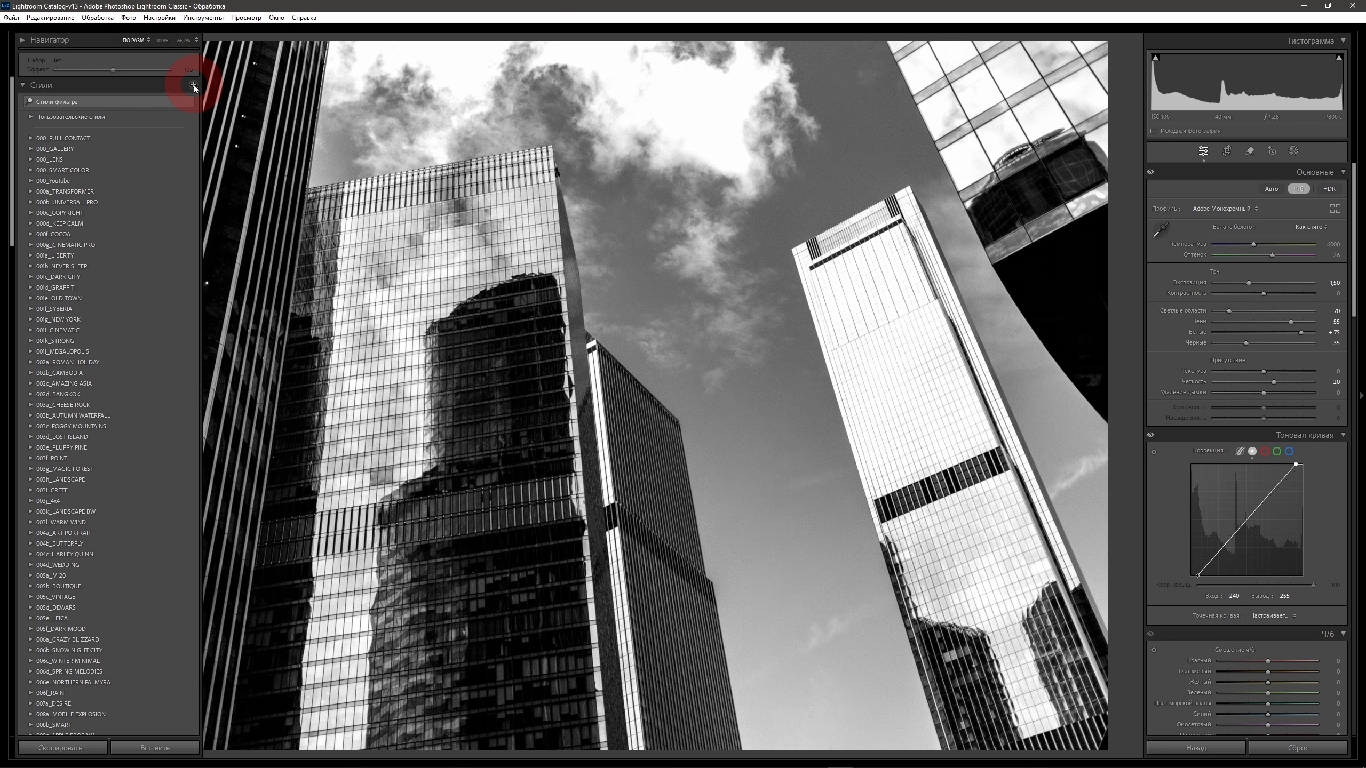
Create a preset named Black and White_v1 in the 000_YouTube group, additionally including the sharpening and grain settings.
{"action": "left_click", "coordinate": [194, 86]}
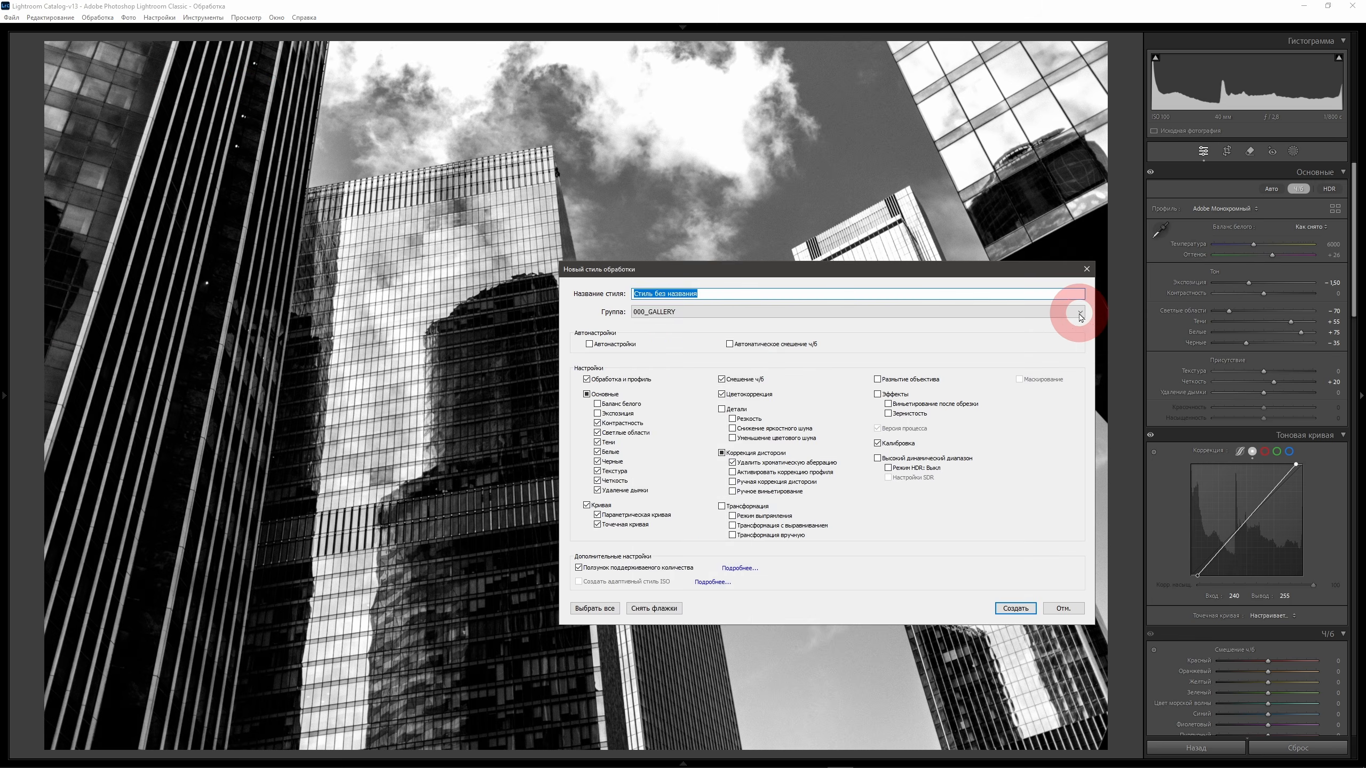
{"action": "left_click", "coordinate": [1076, 310]}
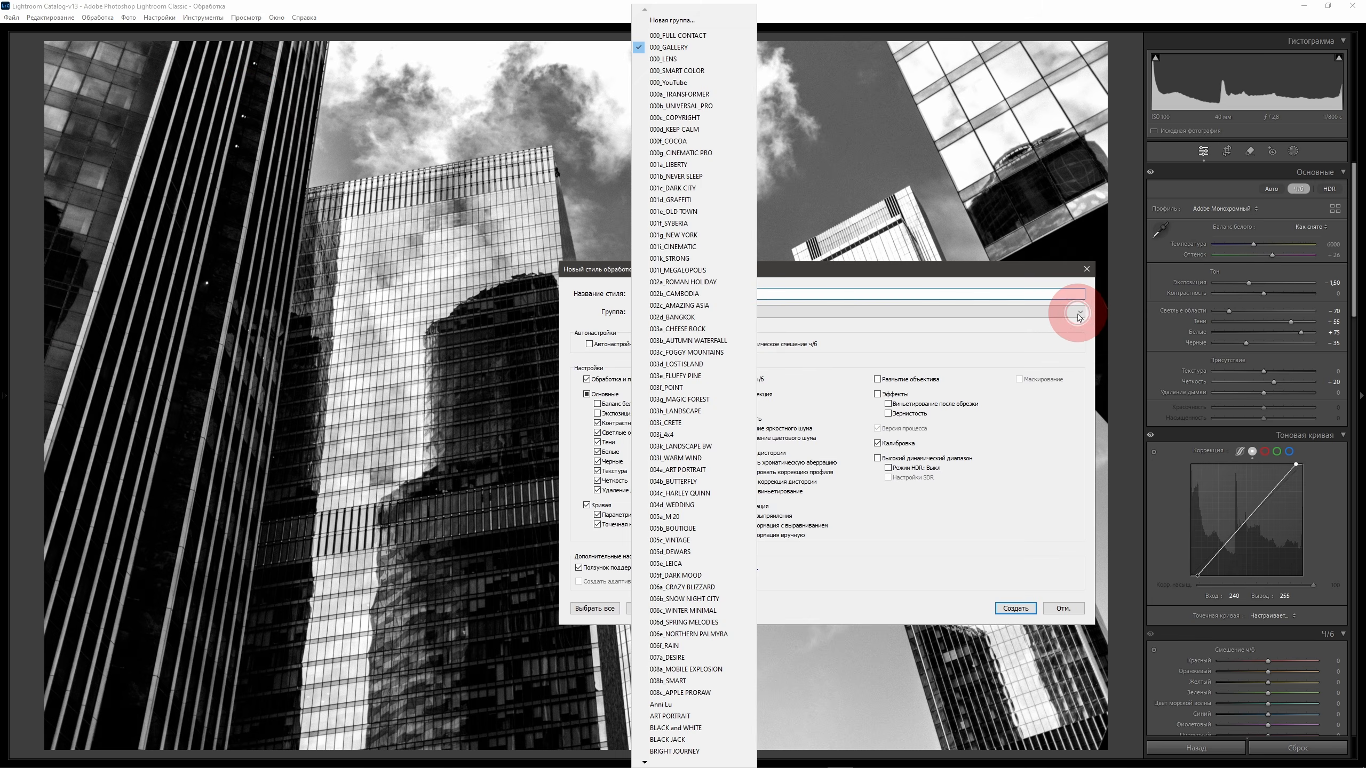
{"action": "left_click", "coordinate": [683, 83]}
{"action": "type", "text": "Black and White_v1"}
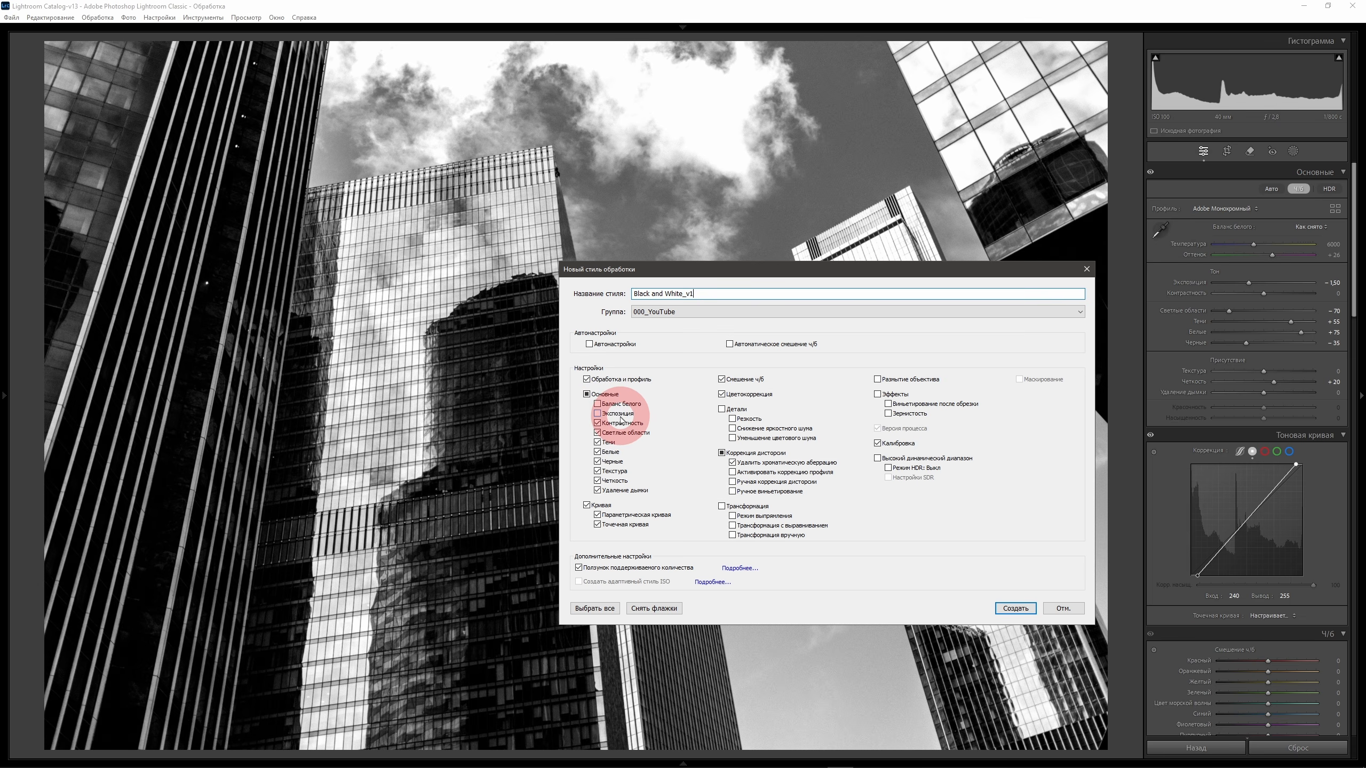
{"action": "left_click", "coordinate": [732, 419]}
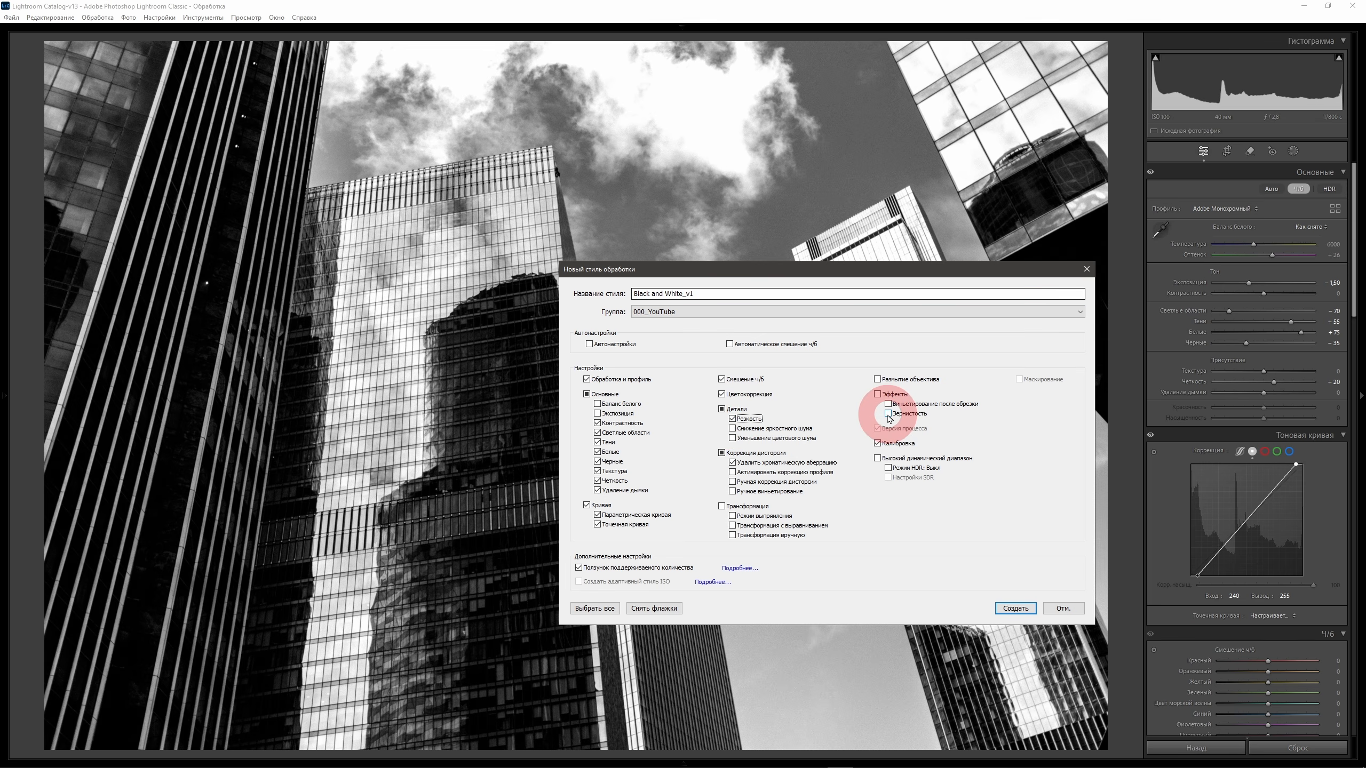
{"action": "left_click", "coordinate": [889, 416]}
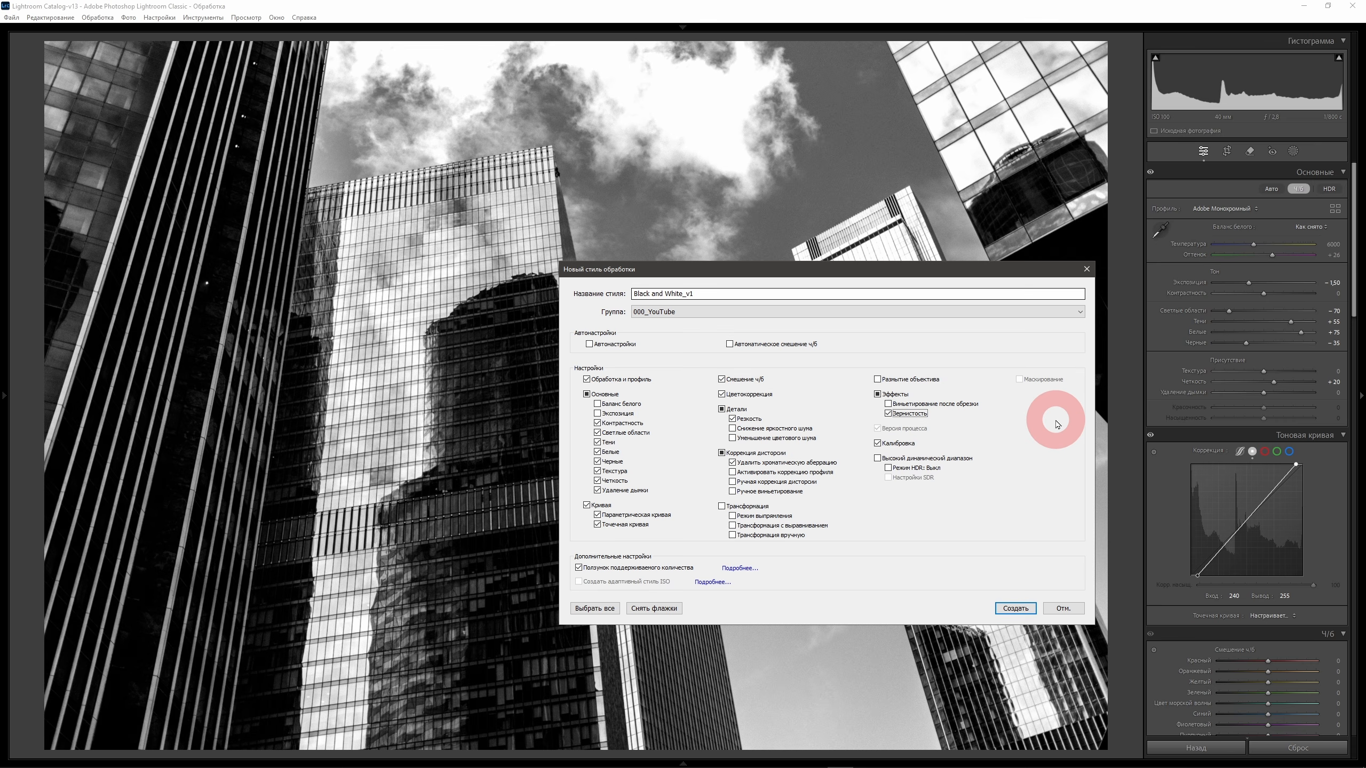
{"action": "left_click", "coordinate": [1016, 609]}
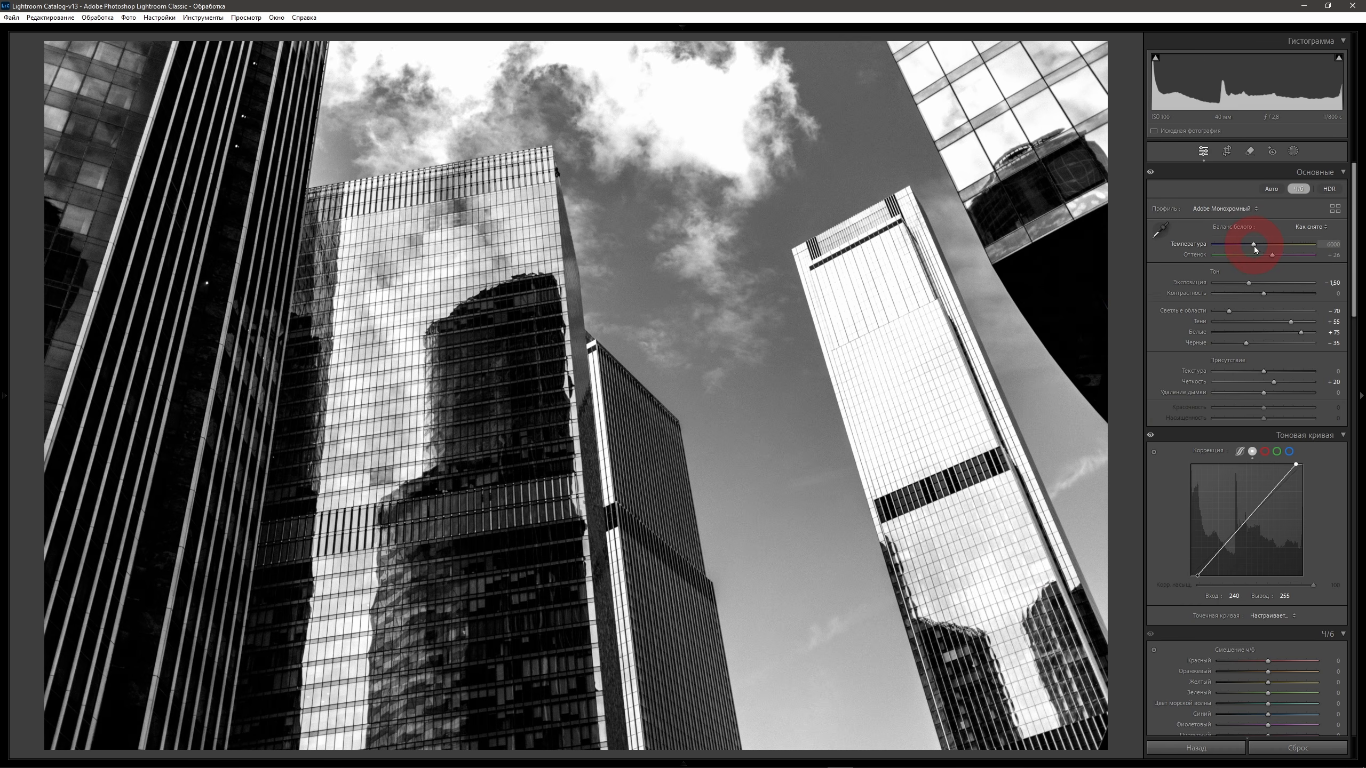
Lower the white balance temperature and tint, and adjust blue and orange in the black-and-white mix.
{"action": "left_click_drag", "start_coordinate": [1254, 248], "coordinate": [1222, 254]}
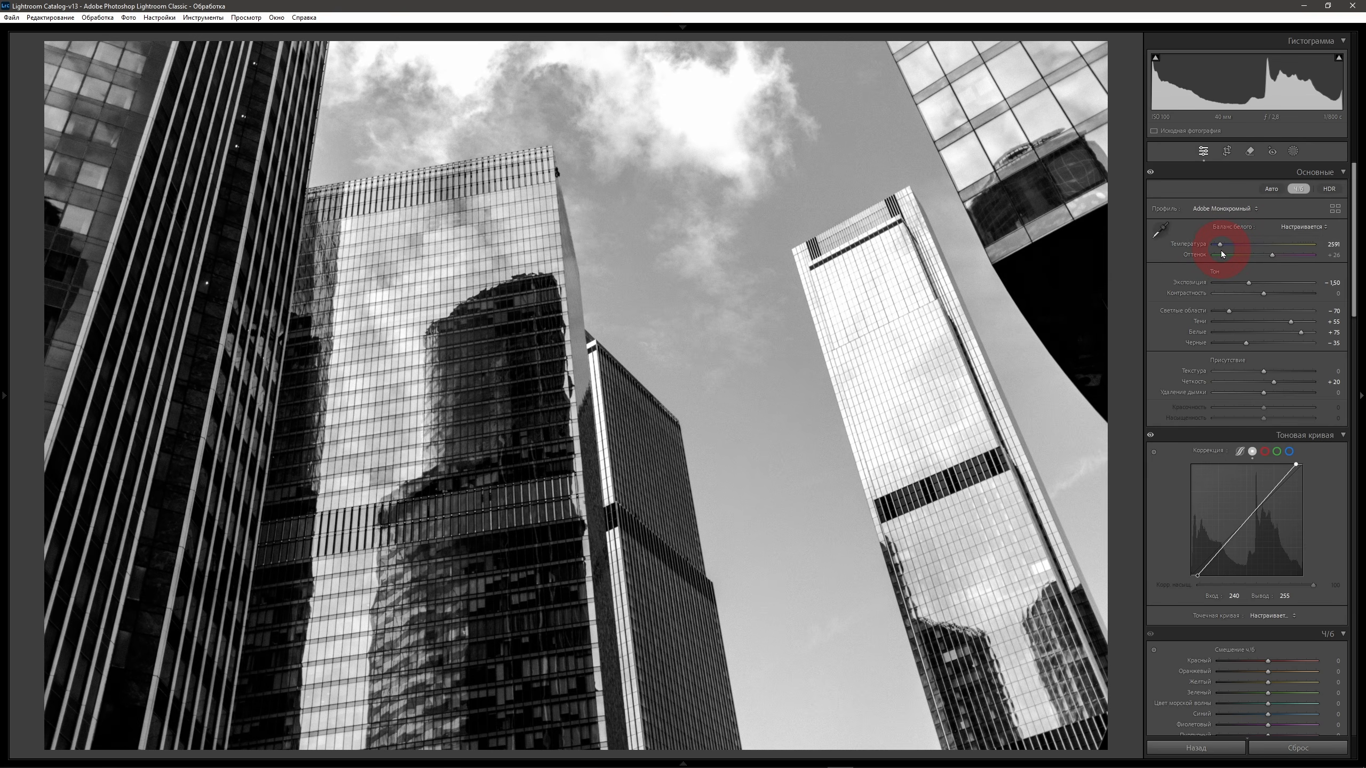
{"action": "mouse_move", "coordinate": [1273, 256]}
{"action": "left_mouse_down"}
{"action": "mouse_move", "coordinate": [1234, 257]}
{"action": "mouse_move", "coordinate": [1274, 258]}
{"action": "mouse_move", "coordinate": [1260, 259]}
{"action": "left_mouse_up"}
{"action": "scroll", "coordinate": [1258, 253], "scroll_direction": "down", "scroll_amount": 10}
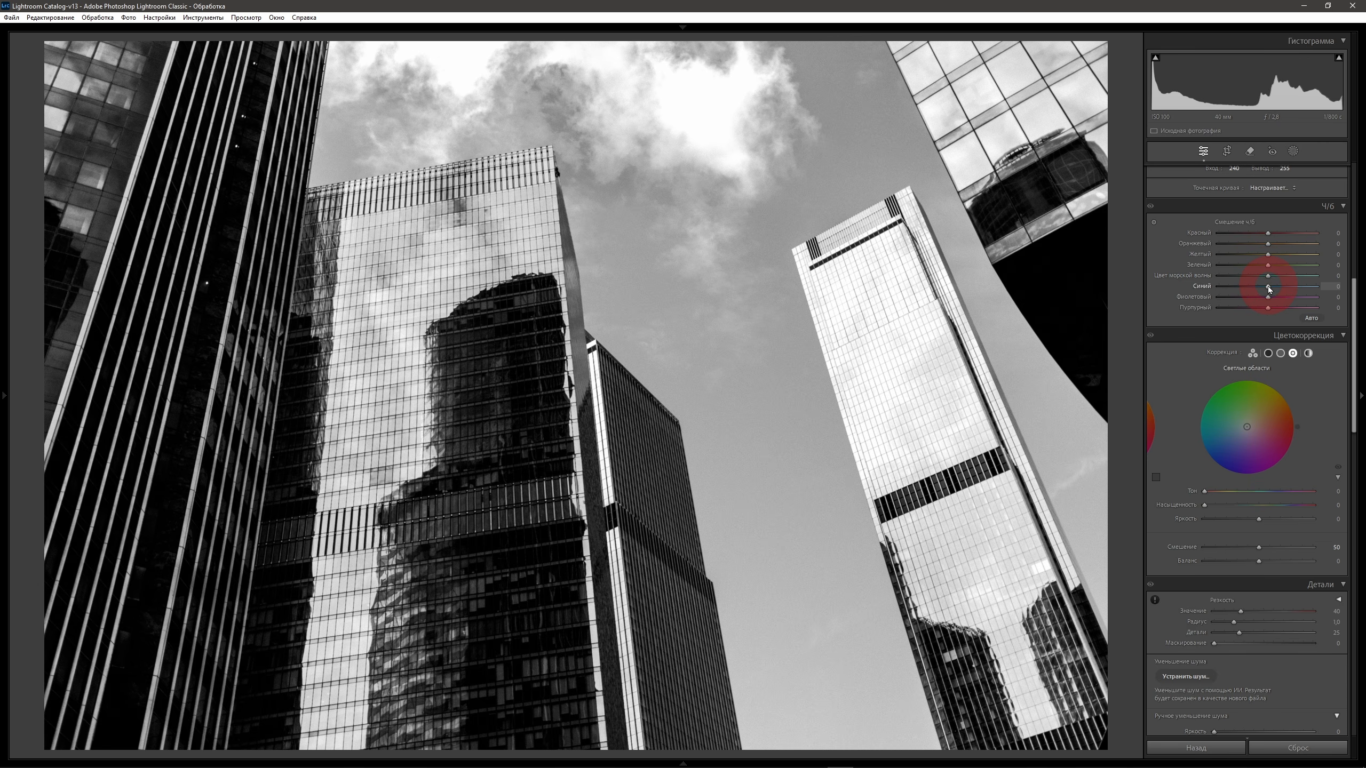
{"action": "mouse_move", "coordinate": [1269, 289]}
{"action": "left_mouse_down"}
{"action": "mouse_move", "coordinate": [1240, 287]}
{"action": "mouse_move", "coordinate": [1287, 291]}
{"action": "mouse_move", "coordinate": [1243, 288]}
{"action": "mouse_move", "coordinate": [1283, 290]}
{"action": "mouse_move", "coordinate": [1256, 289]}
{"action": "mouse_move", "coordinate": [1266, 243]}
{"action": "mouse_move", "coordinate": [1239, 244]}
{"action": "mouse_move", "coordinate": [1342, 244]}
{"action": "mouse_move", "coordinate": [1312, 247]}
{"action": "mouse_move", "coordinate": [1268, 290]}
{"action": "left_mouse_up"}
{"action": "double_click", "coordinate": [1292, 243]}
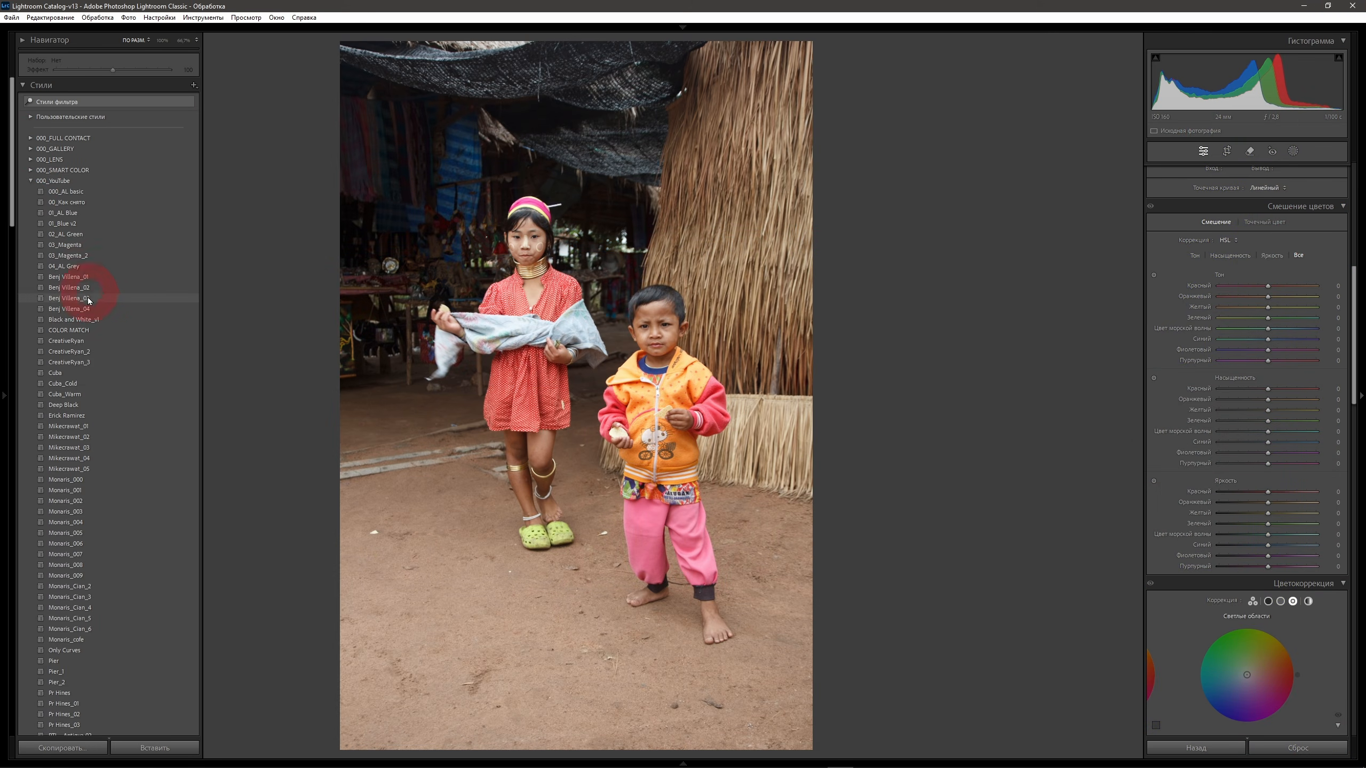
Apply the Black and White_v1 preset and set the B&W mix to red -36, orange -32, yellow +65, green -51, aqua +21, blue +90.
{"action": "left_click", "coordinate": [84, 320]}
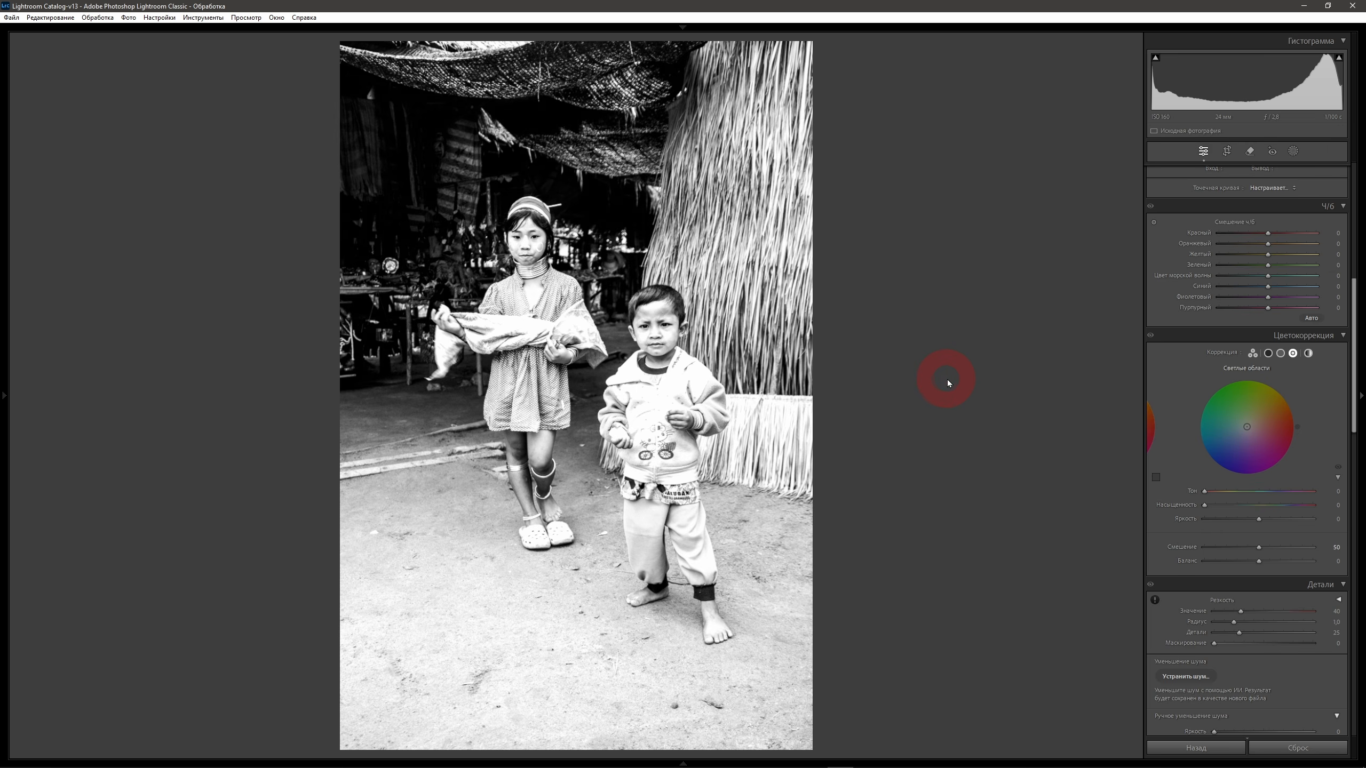
{"action": "left_click_drag", "start_coordinate": [1268, 233], "coordinate": [1242, 267]}
{"action": "mouse_move", "coordinate": [1272, 278]}
{"action": "left_mouse_down"}
{"action": "mouse_move", "coordinate": [1258, 279]}
{"action": "mouse_move", "coordinate": [1279, 278]}
{"action": "left_mouse_up"}
{"action": "left_click_drag", "start_coordinate": [1268, 286], "coordinate": [1313, 291]}
{"action": "left_click", "coordinate": [985, 420]}
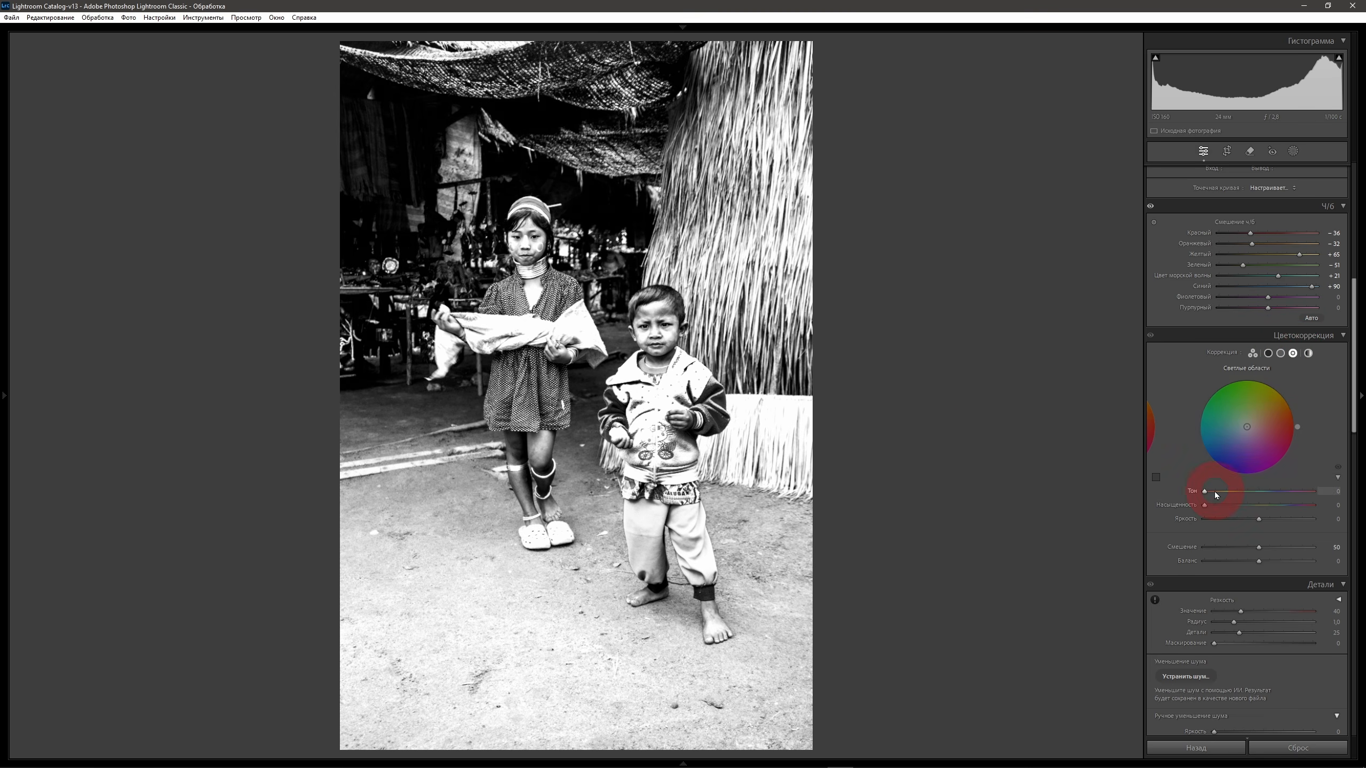
Tone the highlights in color grading with hue 50 and saturation 6.
{"action": "left_click", "coordinate": [1328, 491]}
{"action": "type", "text": "5"}
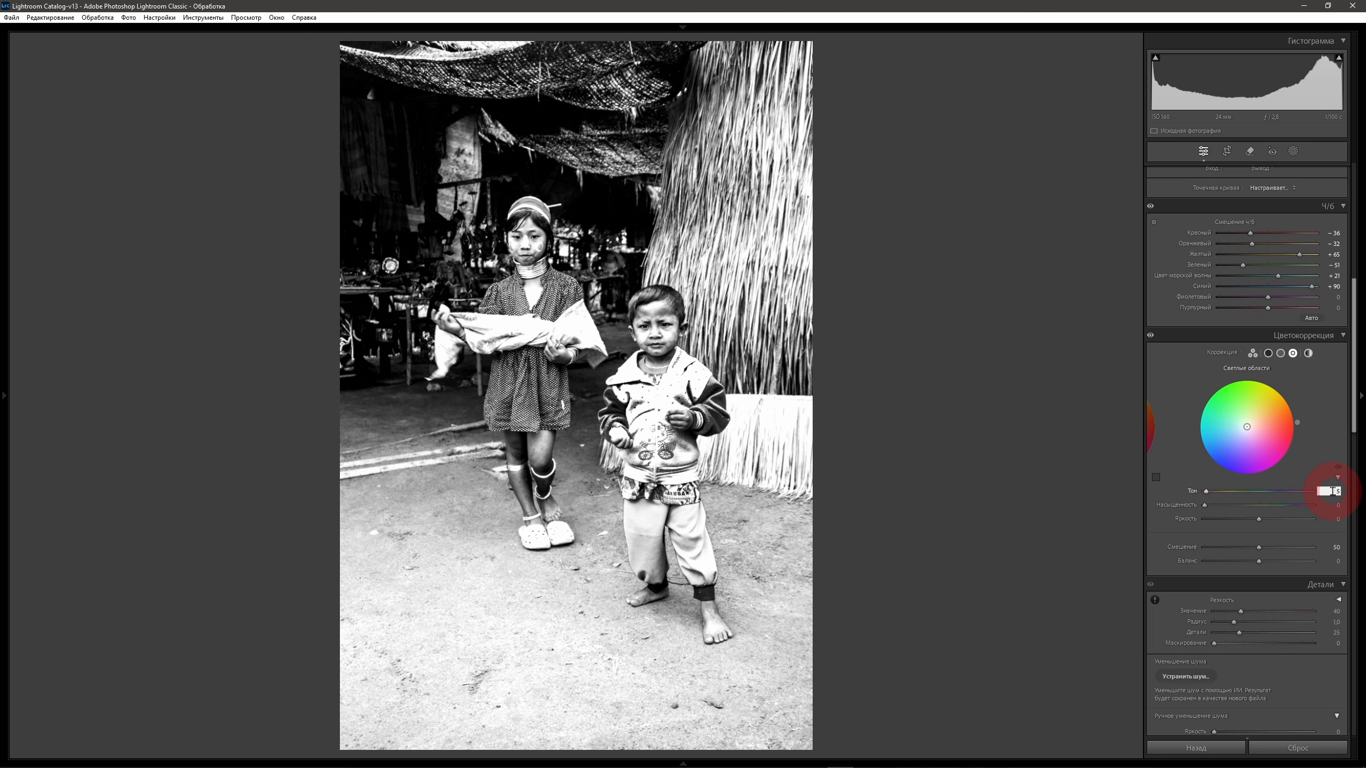
{"action": "type", "text": "0"}
{"action": "key", "text": "Return"}
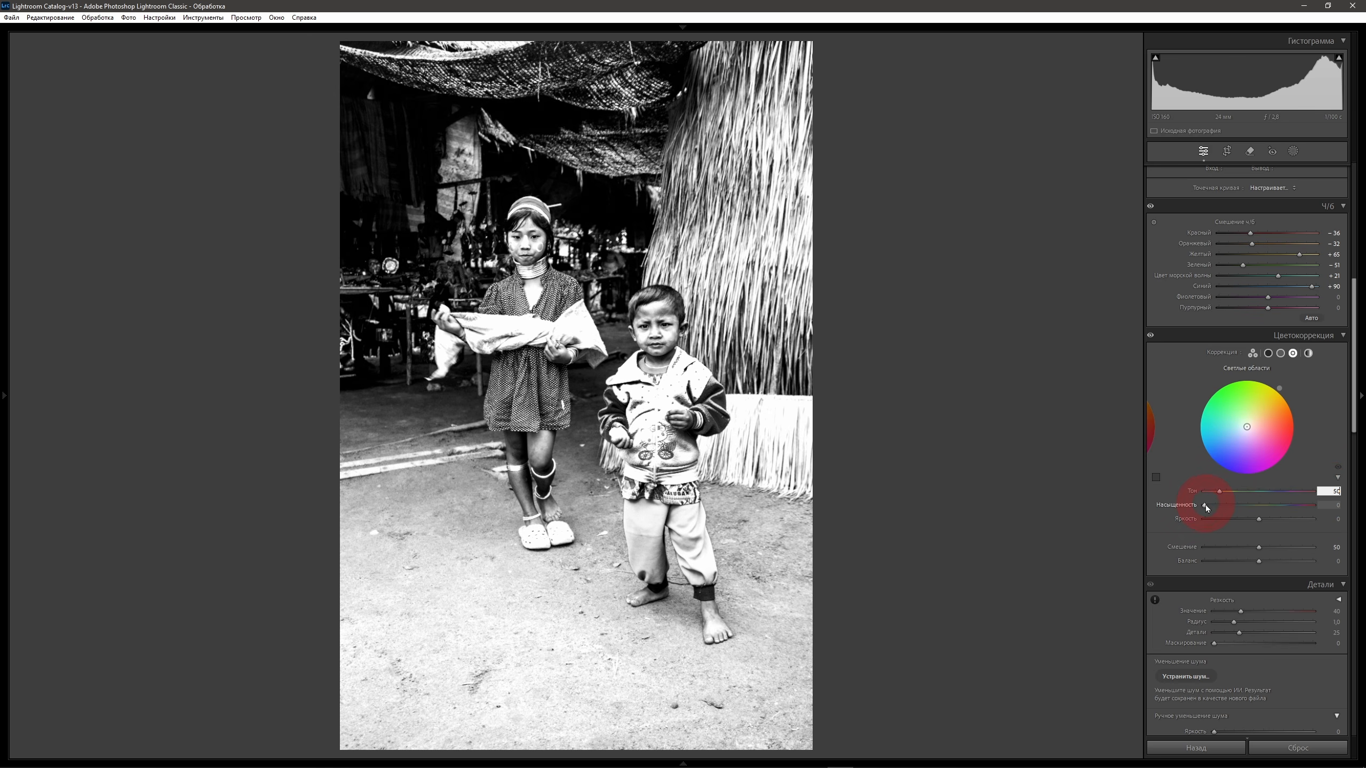
{"action": "left_click_drag", "start_coordinate": [1207, 509], "coordinate": [1215, 508]}
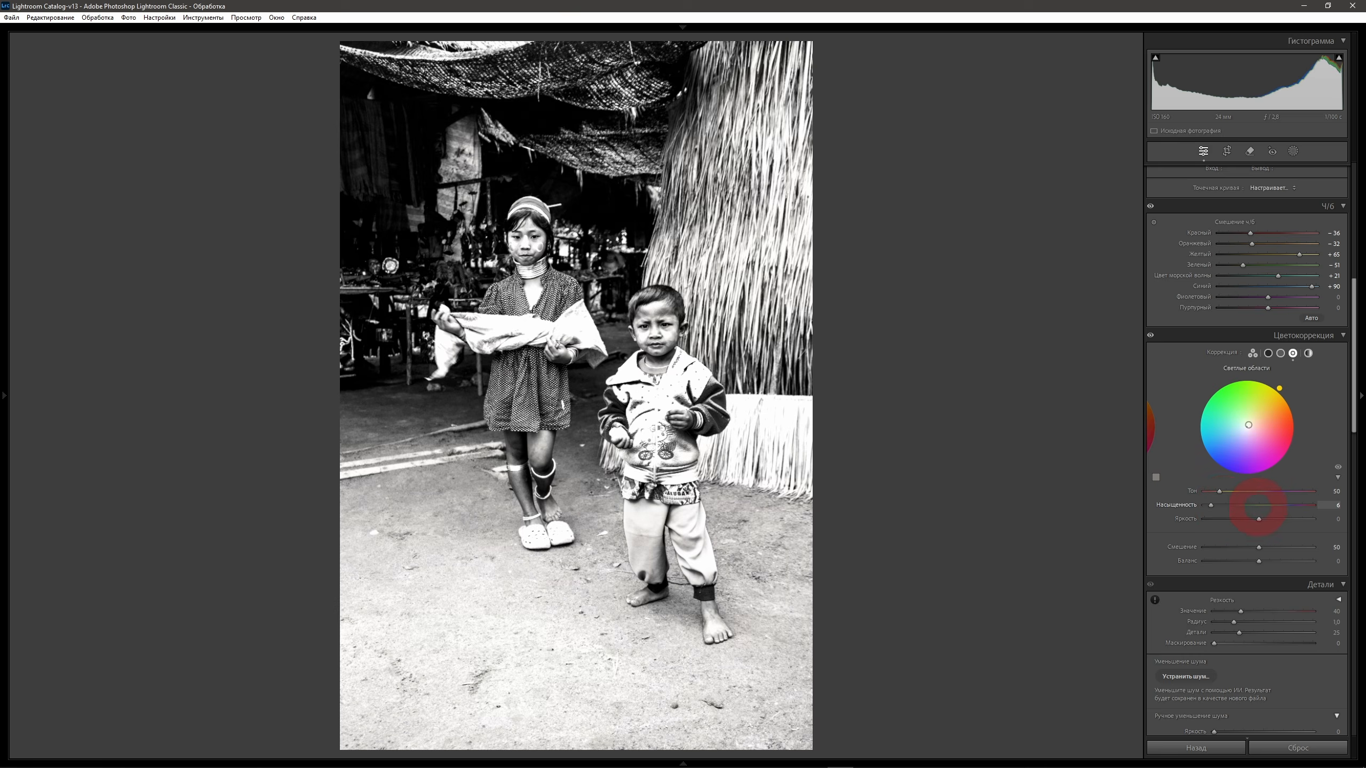
Add a global color grading tint with hue 50 and saturation 3.
{"action": "left_click", "coordinate": [1309, 354]}
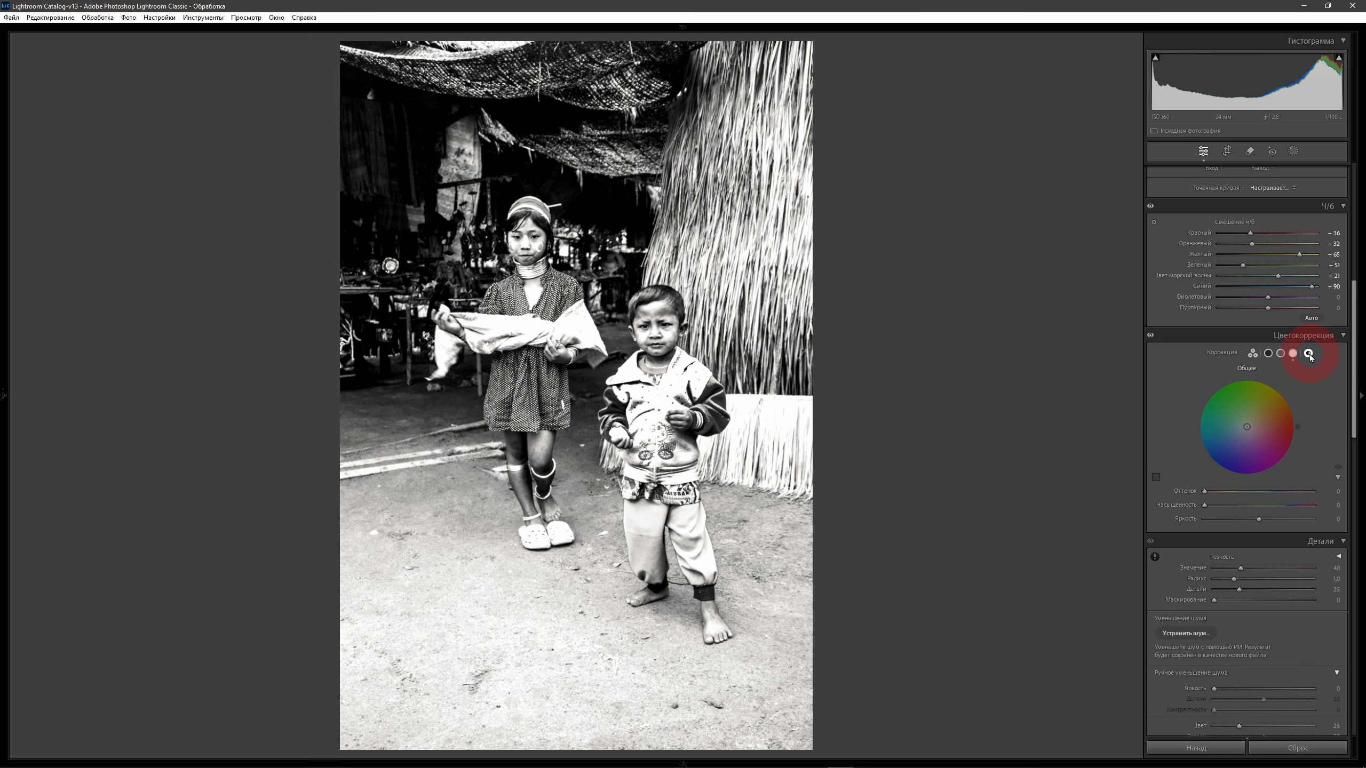
{"action": "left_click", "coordinate": [1338, 491]}
{"action": "type", "text": "50"}
{"action": "left_click", "coordinate": [1339, 504]}
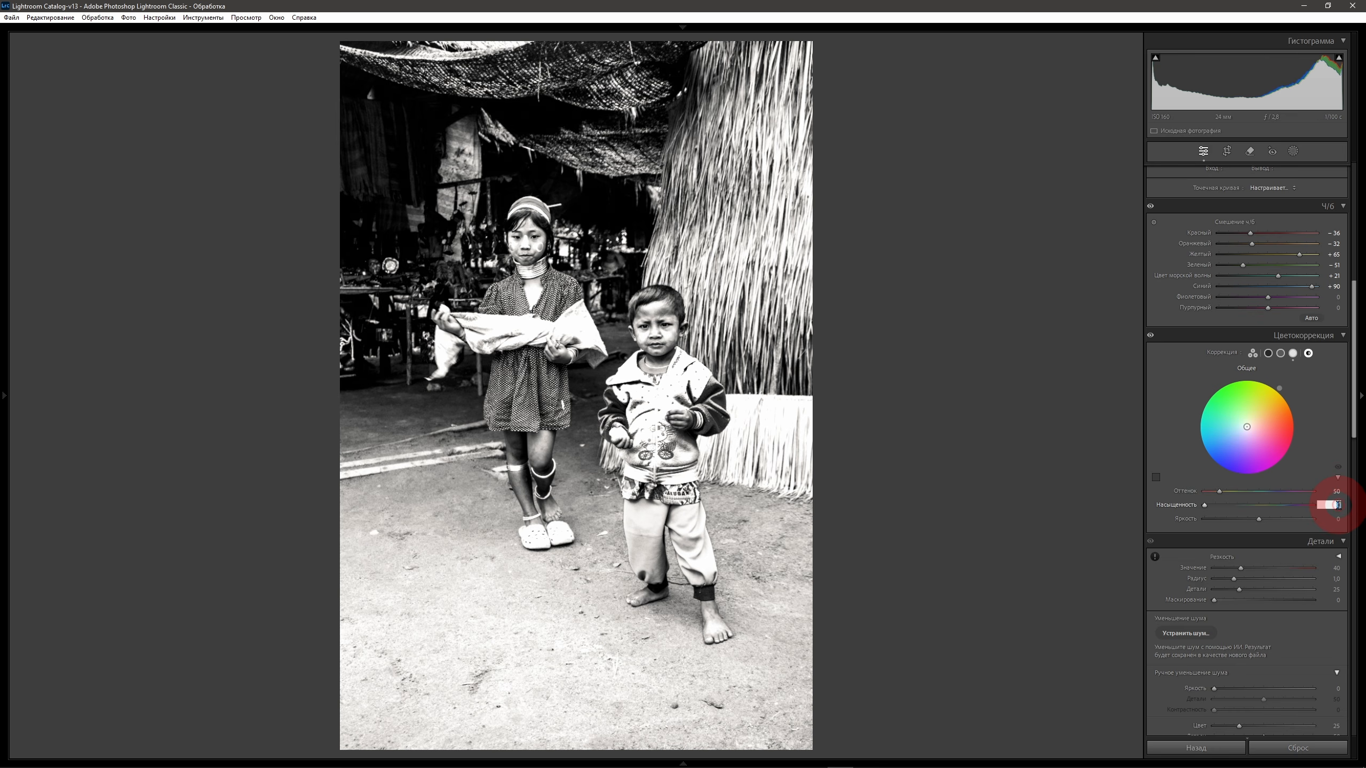
{"action": "type", "text": "3"}
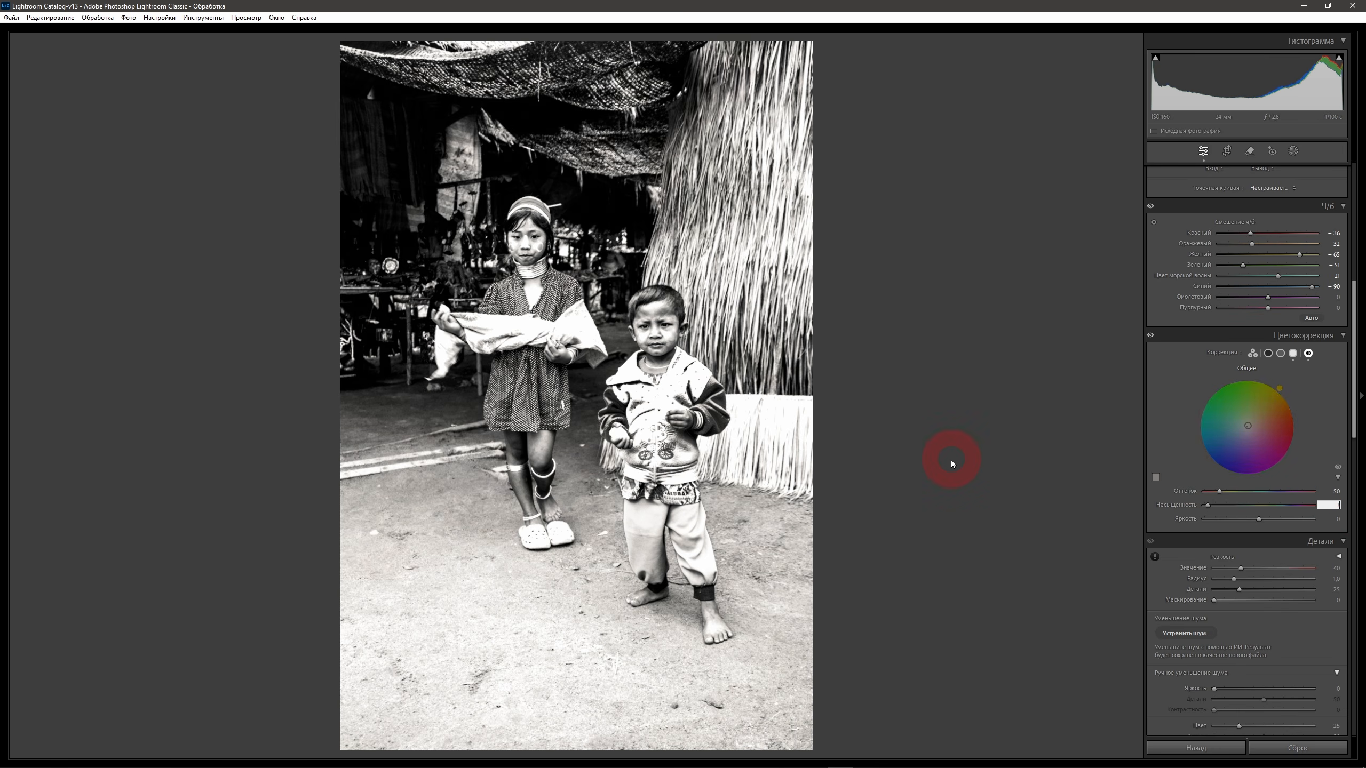
Lower exposure to -0.97 and set the white balance to temperature 3613 and tint +5.
{"action": "scroll", "coordinate": [1318, 377], "scroll_direction": "up", "scroll_amount": 8}
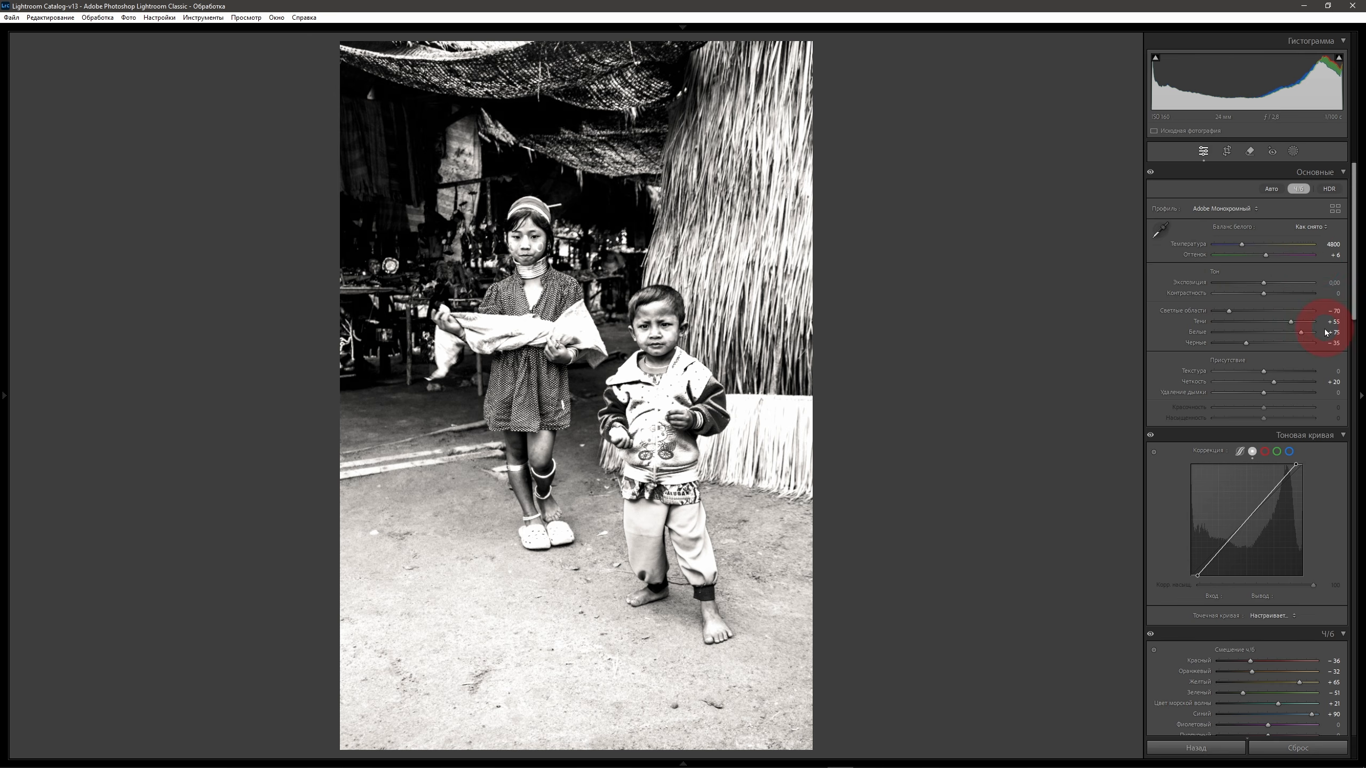
{"action": "left_click_drag", "start_coordinate": [1262, 283], "coordinate": [1234, 284]}
{"action": "left_click", "coordinate": [1066, 393]}
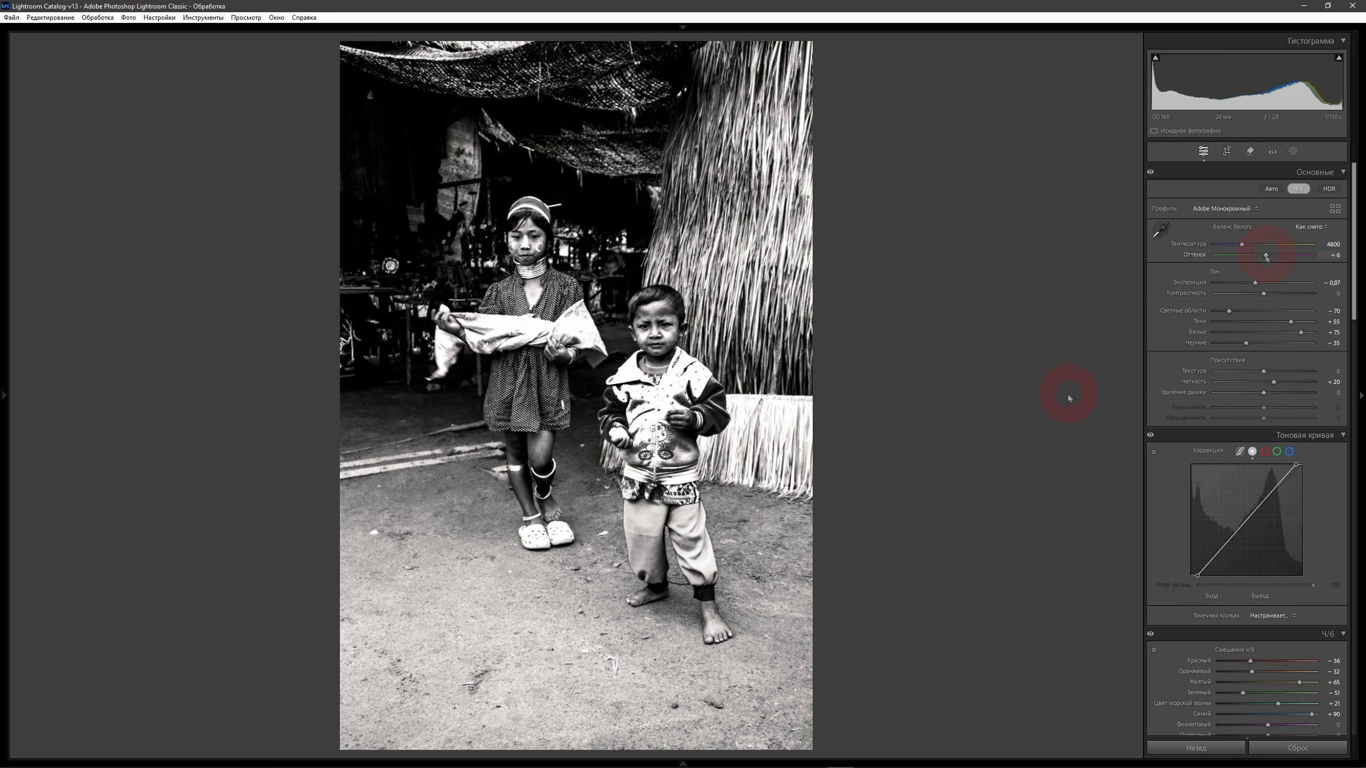
{"action": "left_click_drag", "start_coordinate": [1242, 244], "coordinate": [1231, 247]}
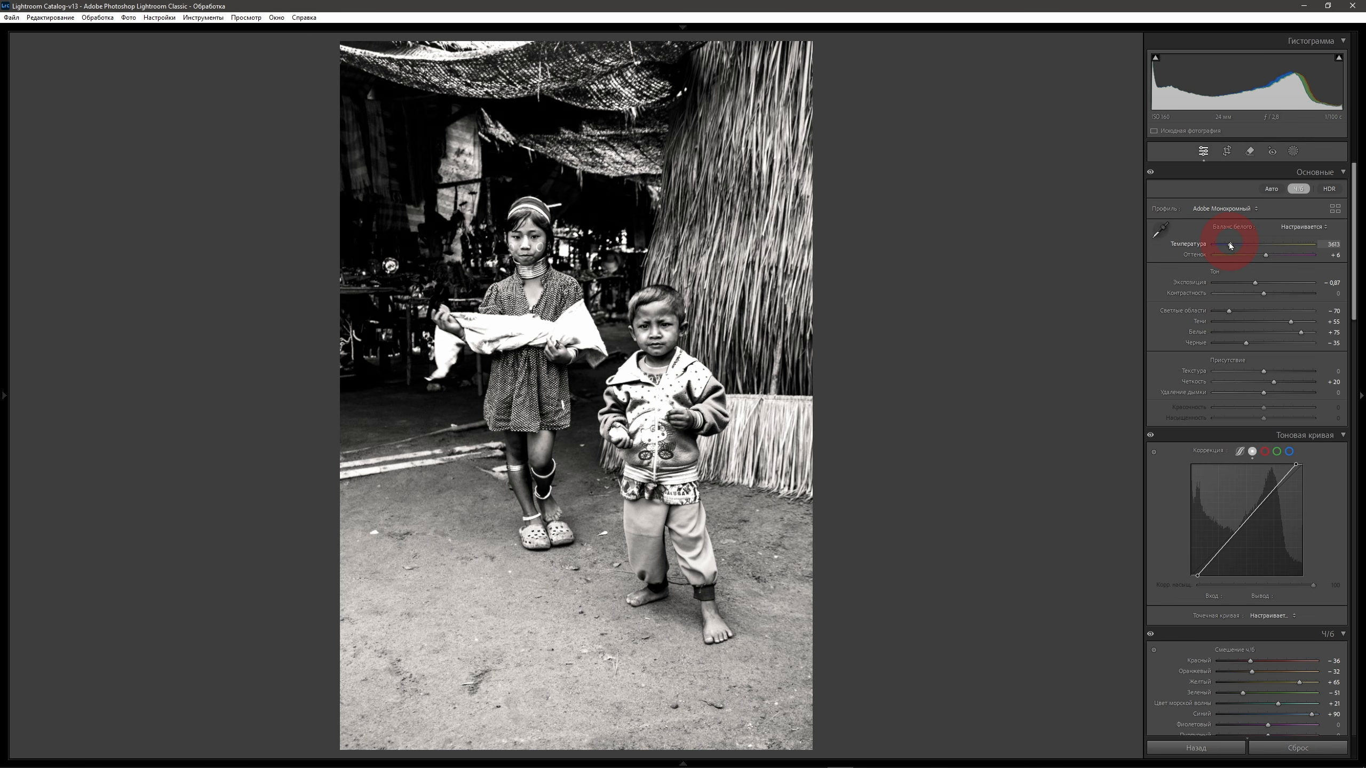
{"action": "mouse_move", "coordinate": [1265, 255]}
{"action": "left_mouse_down"}
{"action": "mouse_move", "coordinate": [1235, 259]}
{"action": "mouse_move", "coordinate": [1271, 255]}
{"action": "left_mouse_up"}
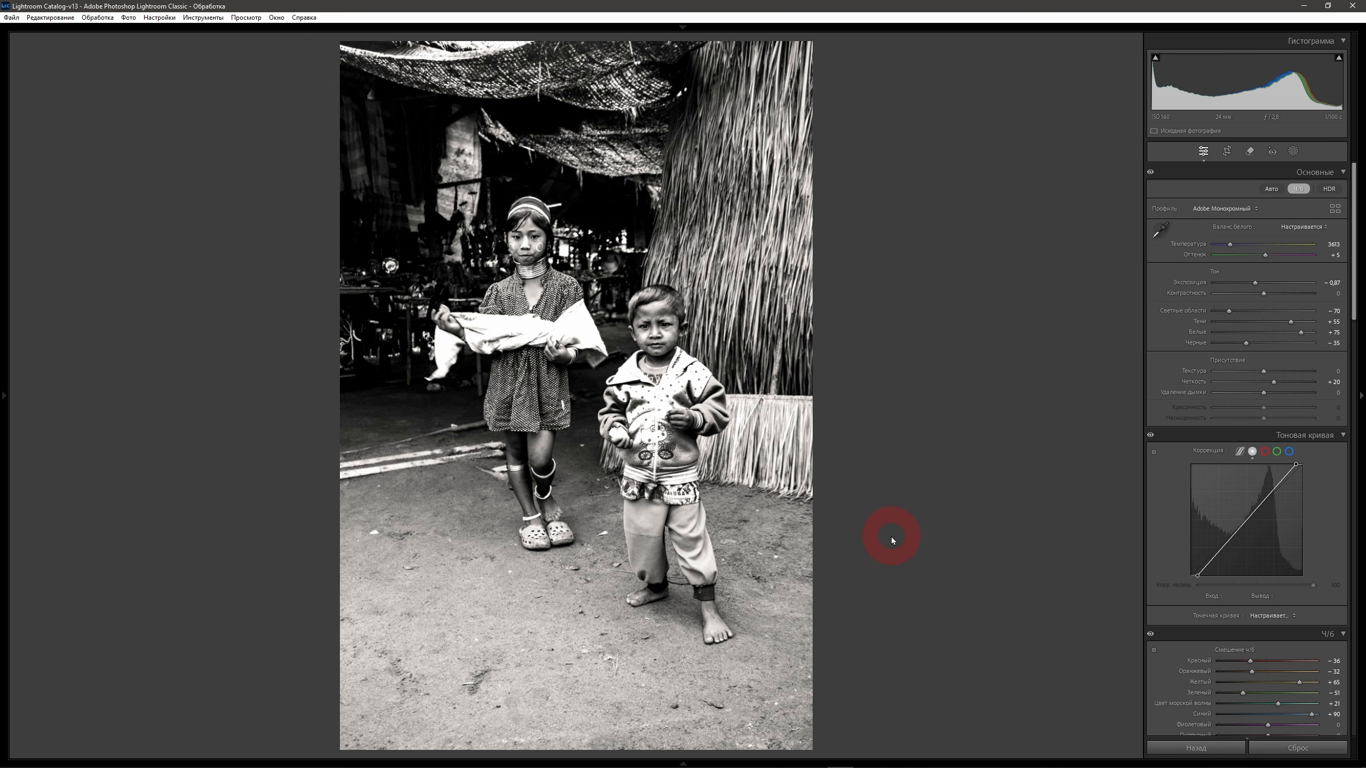
Add a linear gradient mask rising from the photo's lower edge to the straw wall and set its exposure to -1.21.
{"action": "left_click", "coordinate": [1293, 151]}
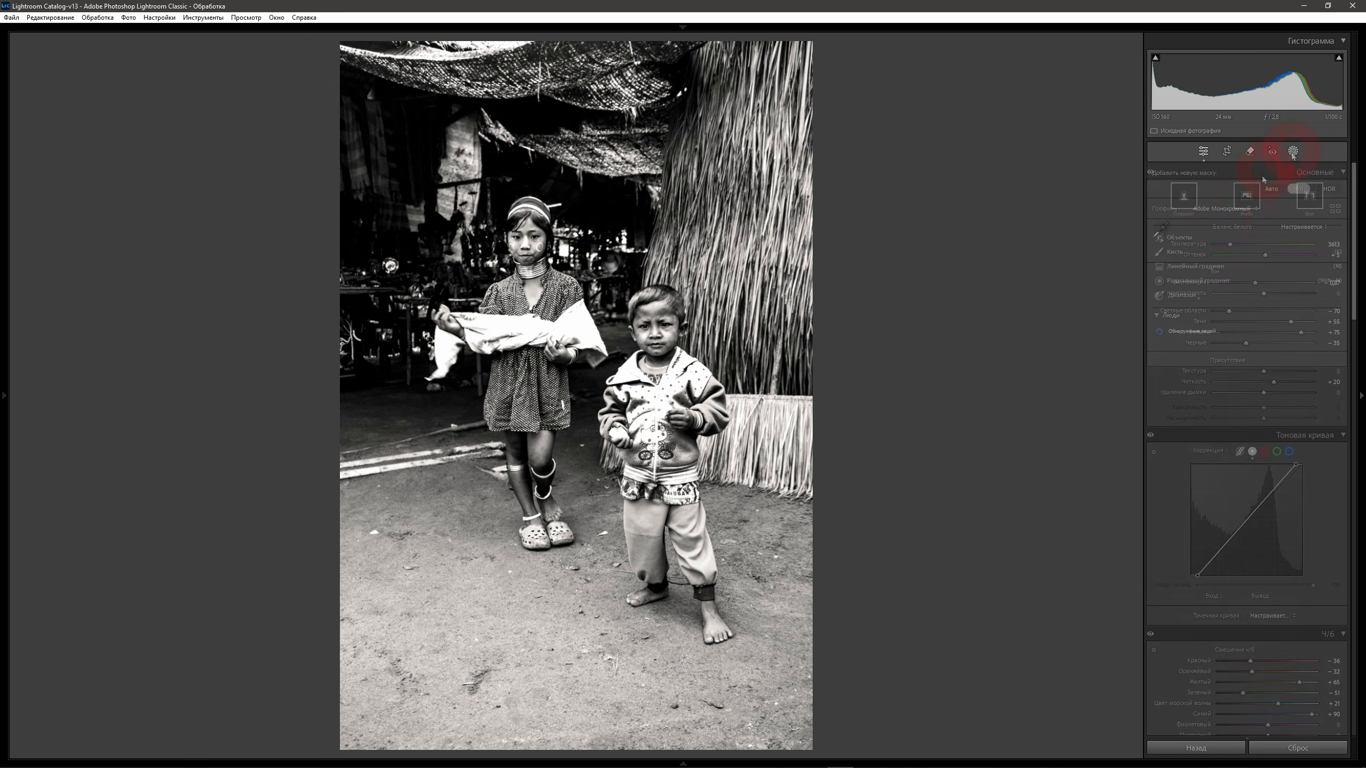
{"action": "left_click", "coordinate": [1200, 266]}
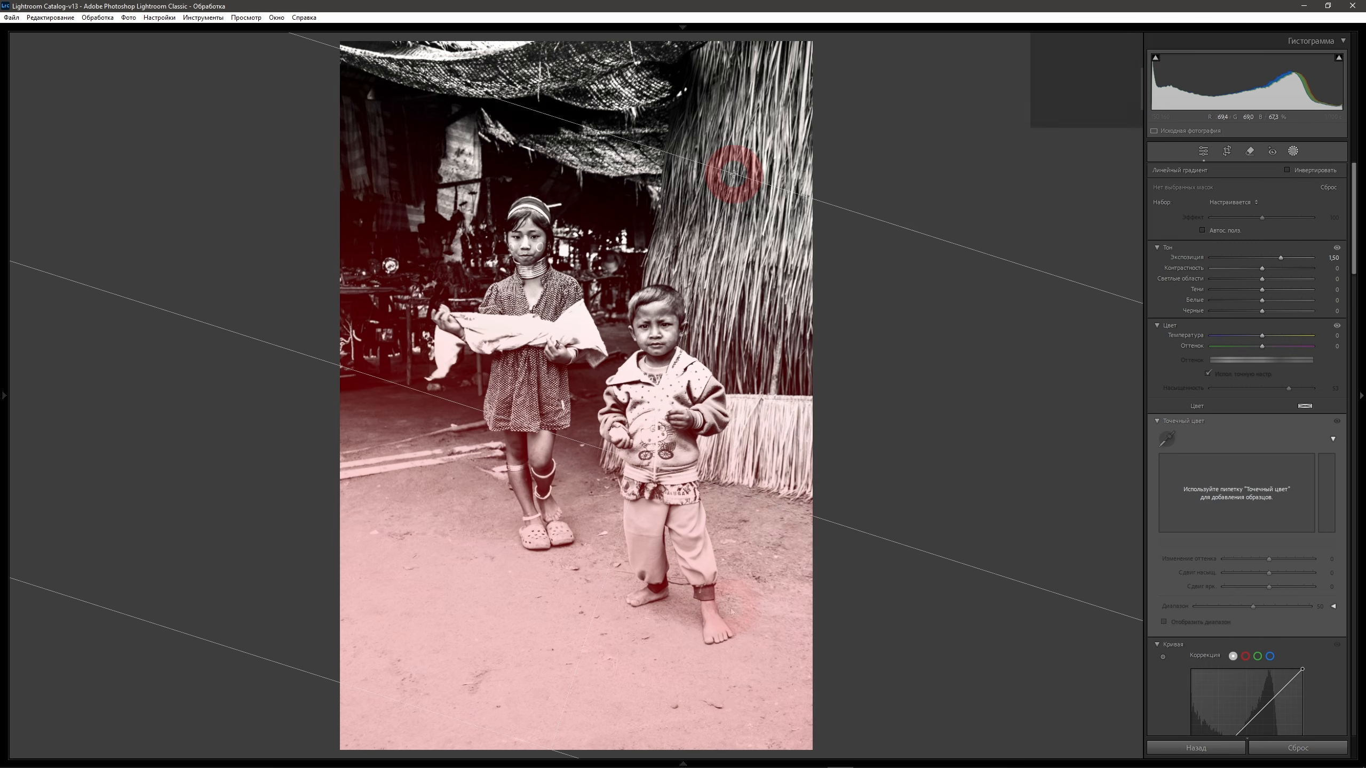
{"action": "left_click_drag", "start_coordinate": [551, 750], "coordinate": [733, 174]}
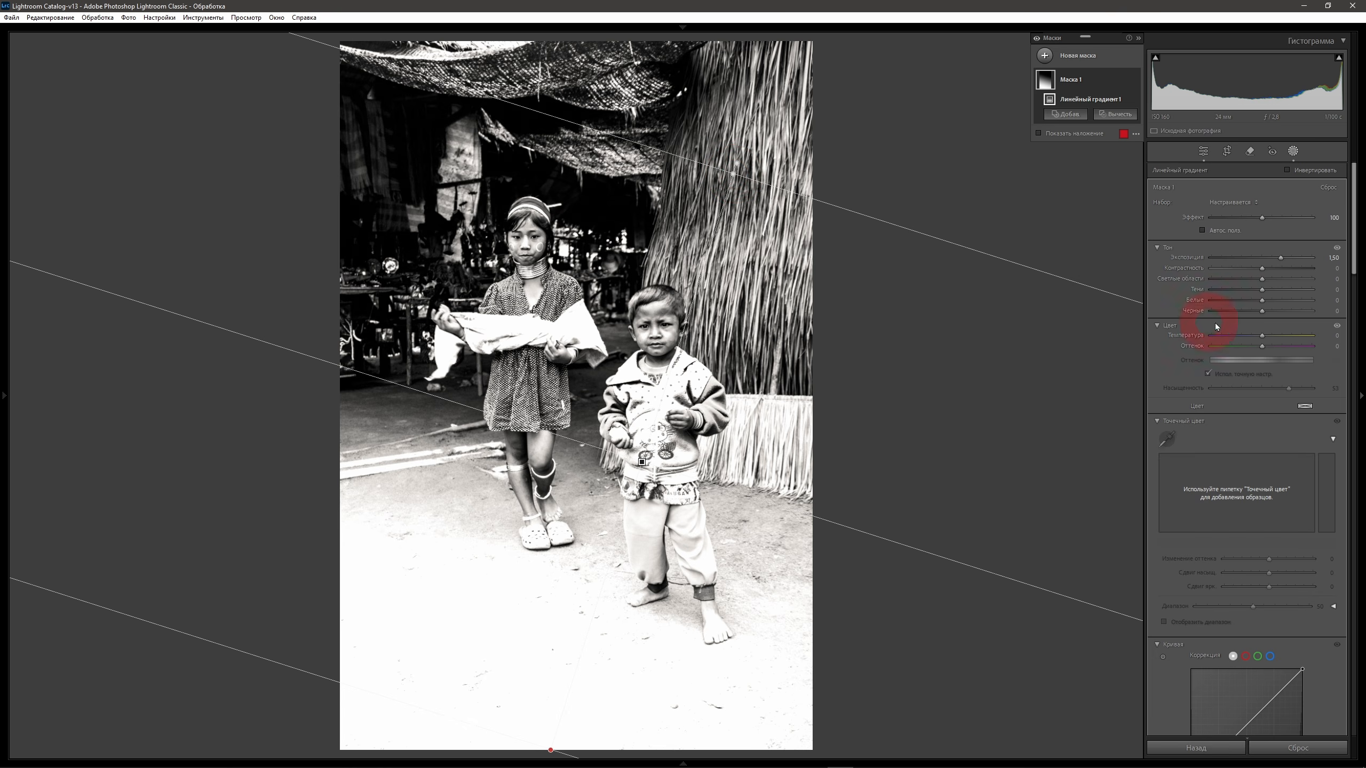
{"action": "left_click_drag", "start_coordinate": [1281, 258], "coordinate": [1247, 258]}
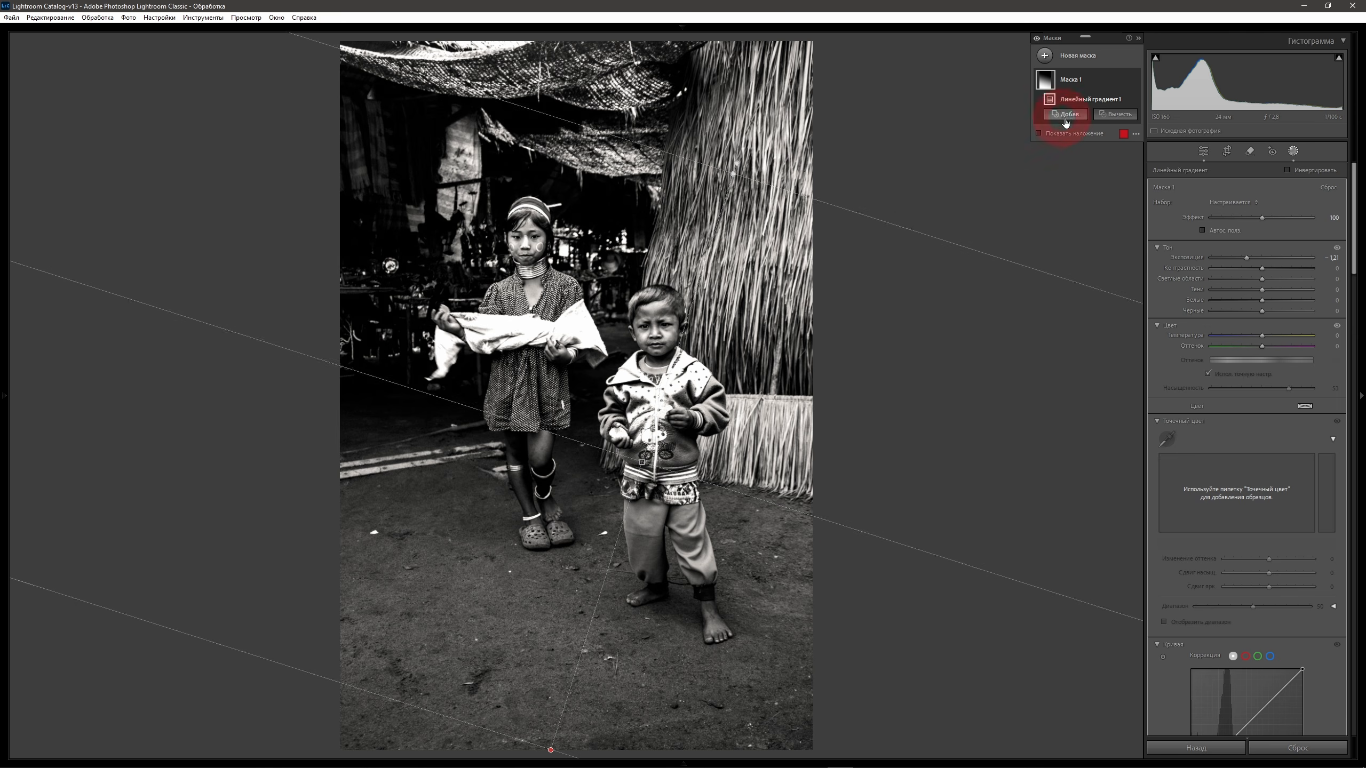
Subtract both children from the gradient mask with a rectangular object selection and check the result with the mask overlay.
{"action": "left_click", "coordinate": [1117, 115]}
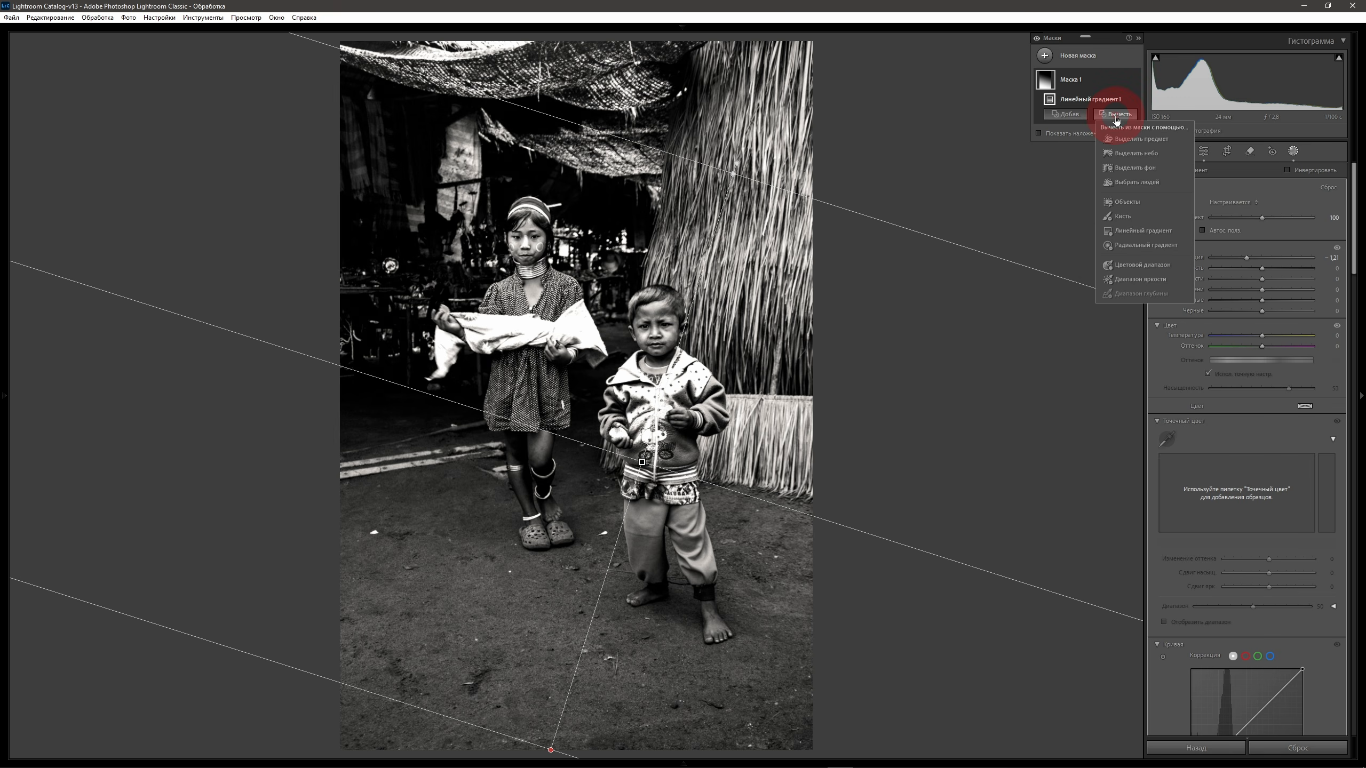
{"action": "left_click", "coordinate": [1127, 202]}
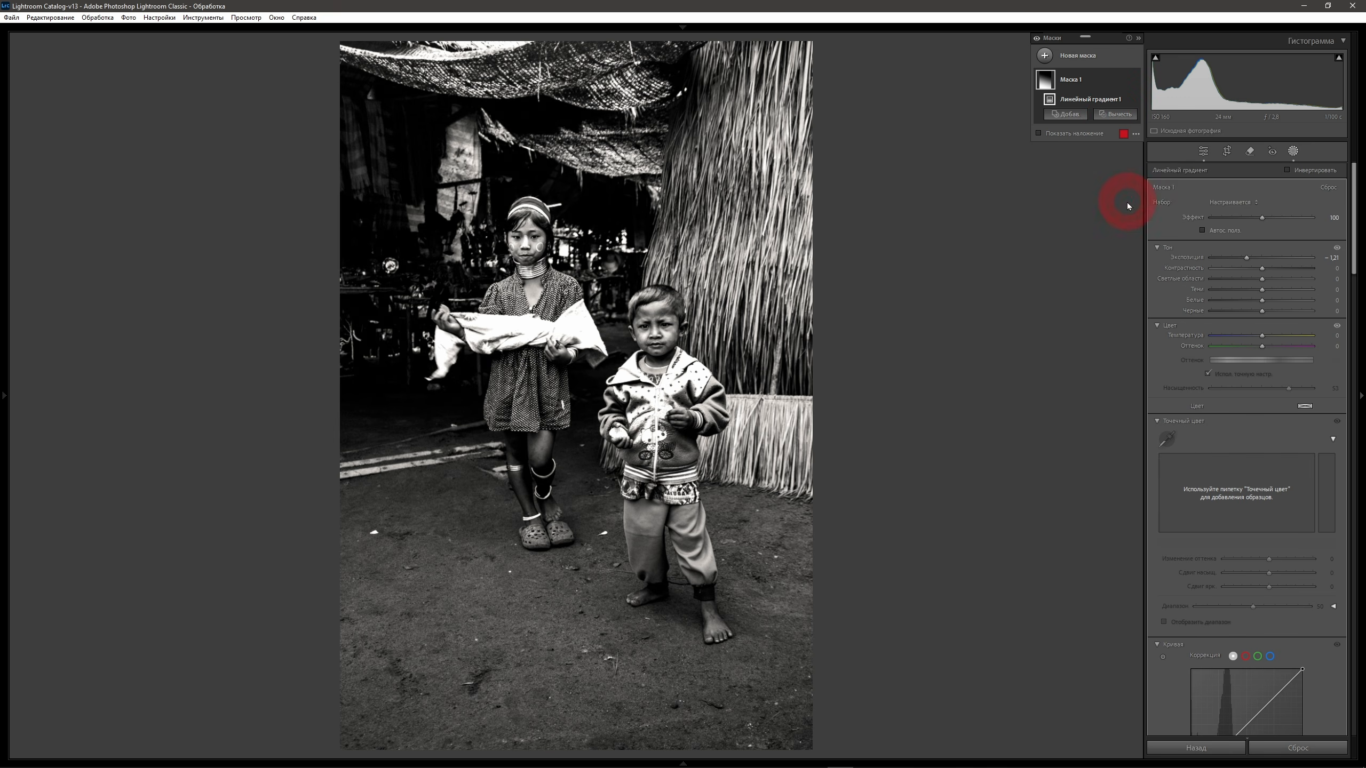
{"action": "left_click", "coordinate": [1199, 189]}
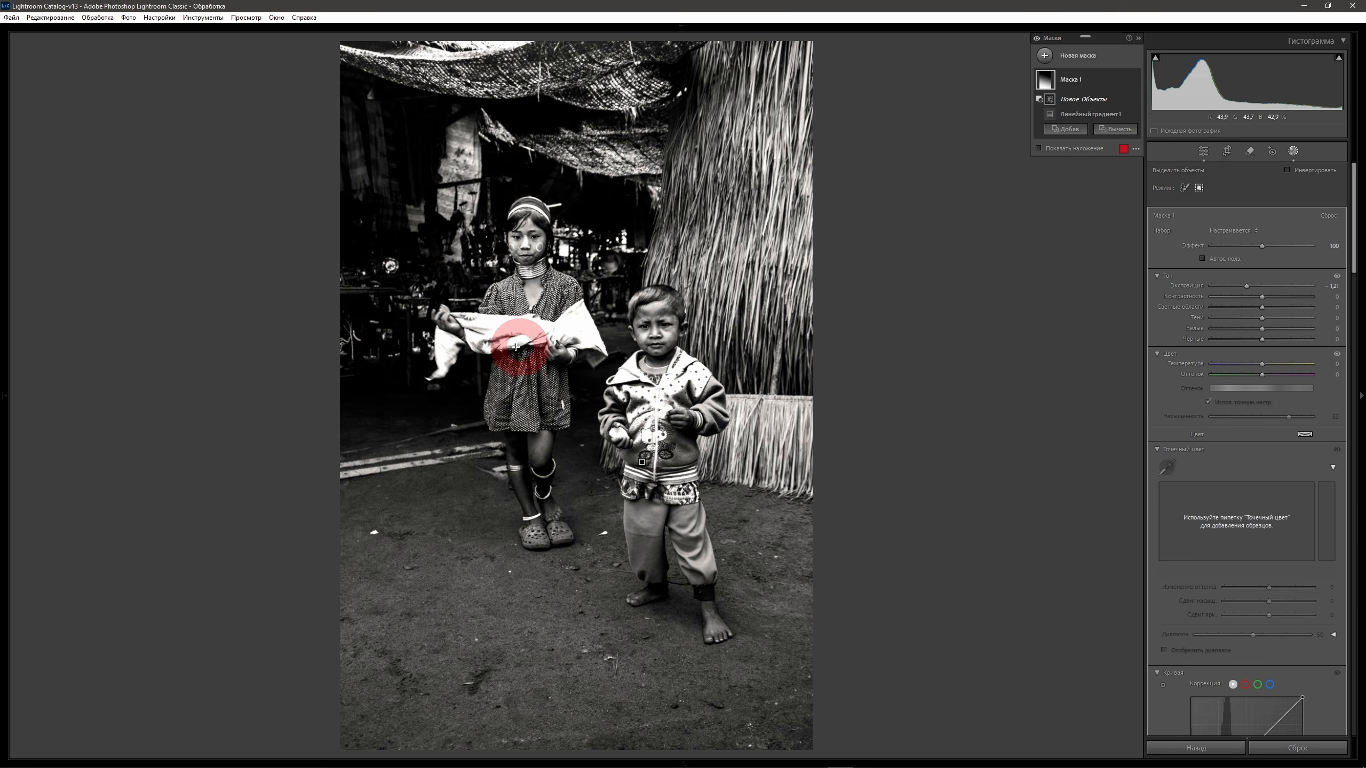
{"action": "left_click_drag", "start_coordinate": [413, 168], "coordinate": [764, 660]}
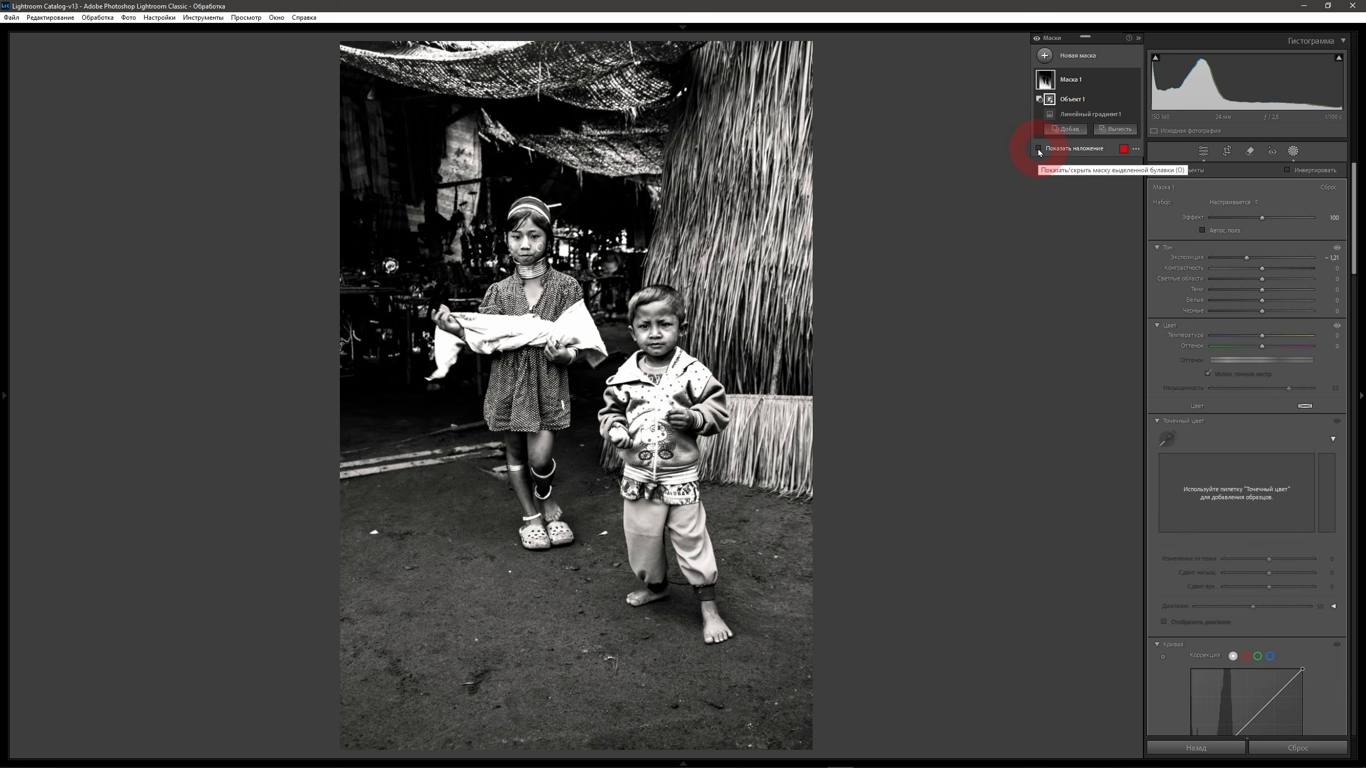
{"action": "left_click", "coordinate": [1039, 149]}
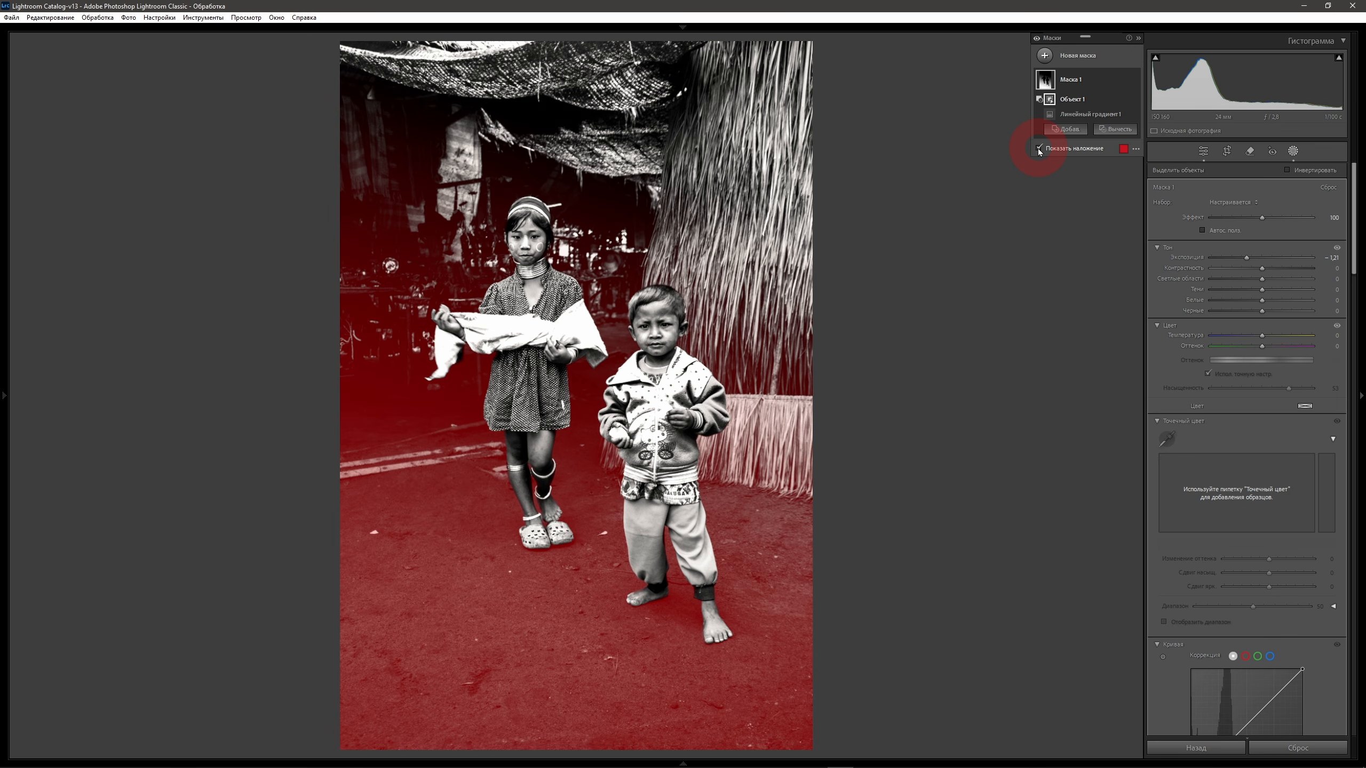
{"action": "left_click", "coordinate": [1039, 149]}
Raise the gradient mask's exposure to about -0.9 and finish masking.
{"action": "left_click", "coordinate": [1089, 326]}
{"action": "left_click", "coordinate": [1246, 244]}
{"action": "left_click_drag", "start_coordinate": [1248, 245], "coordinate": [1251, 245]}
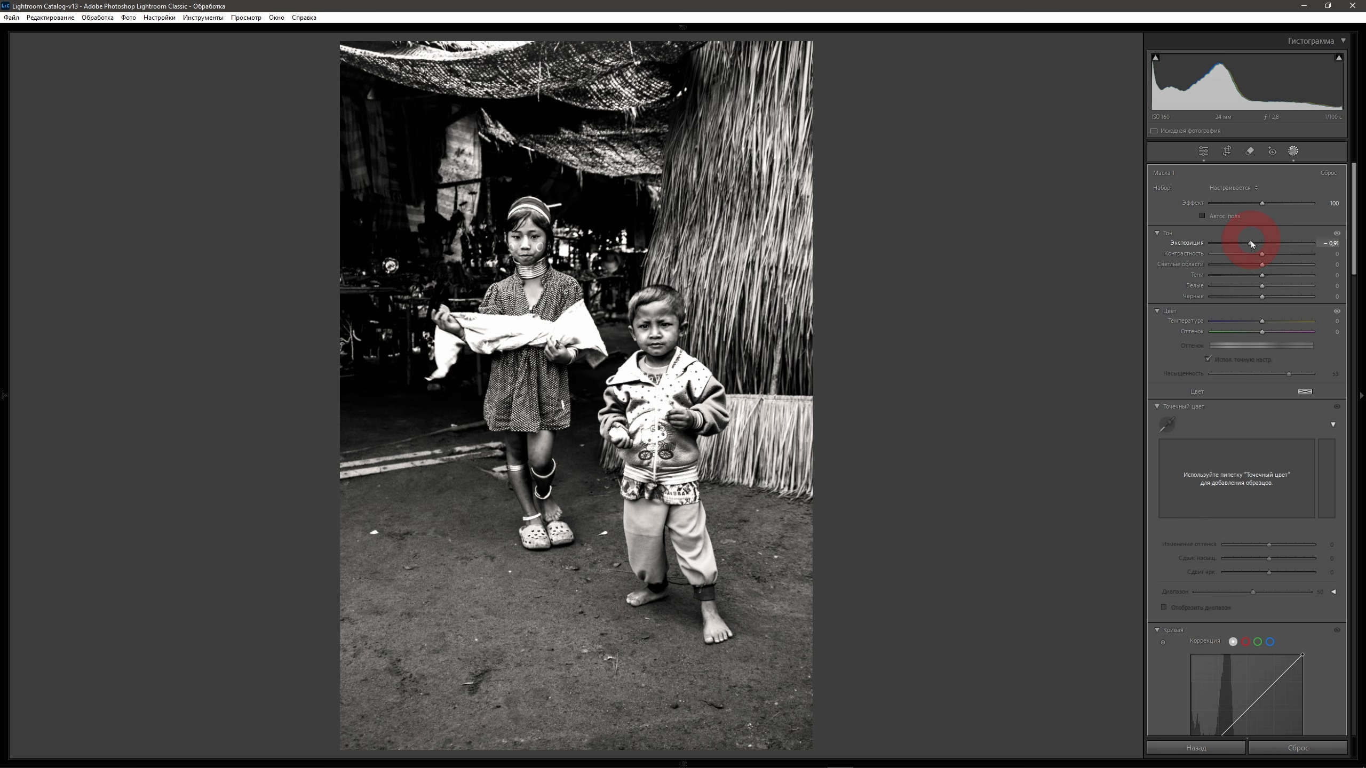
{"action": "left_click_drag", "start_coordinate": [1251, 244], "coordinate": [1253, 244]}
{"action": "left_click", "coordinate": [1082, 350]}
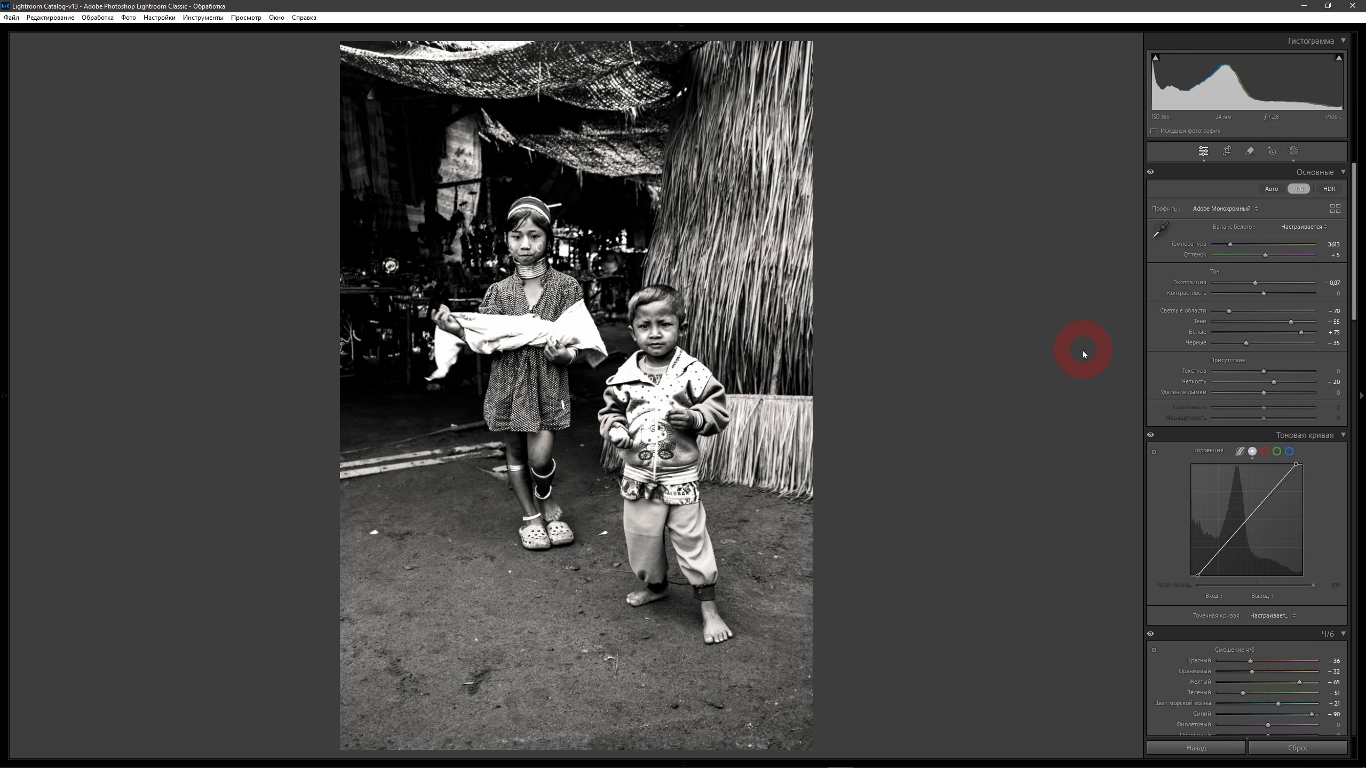
Save the look as preset Black and White_v2 in the 000_YouTube group, excluding the B&W mix.
{"action": "mouse_move", "coordinate": [1, 419]}
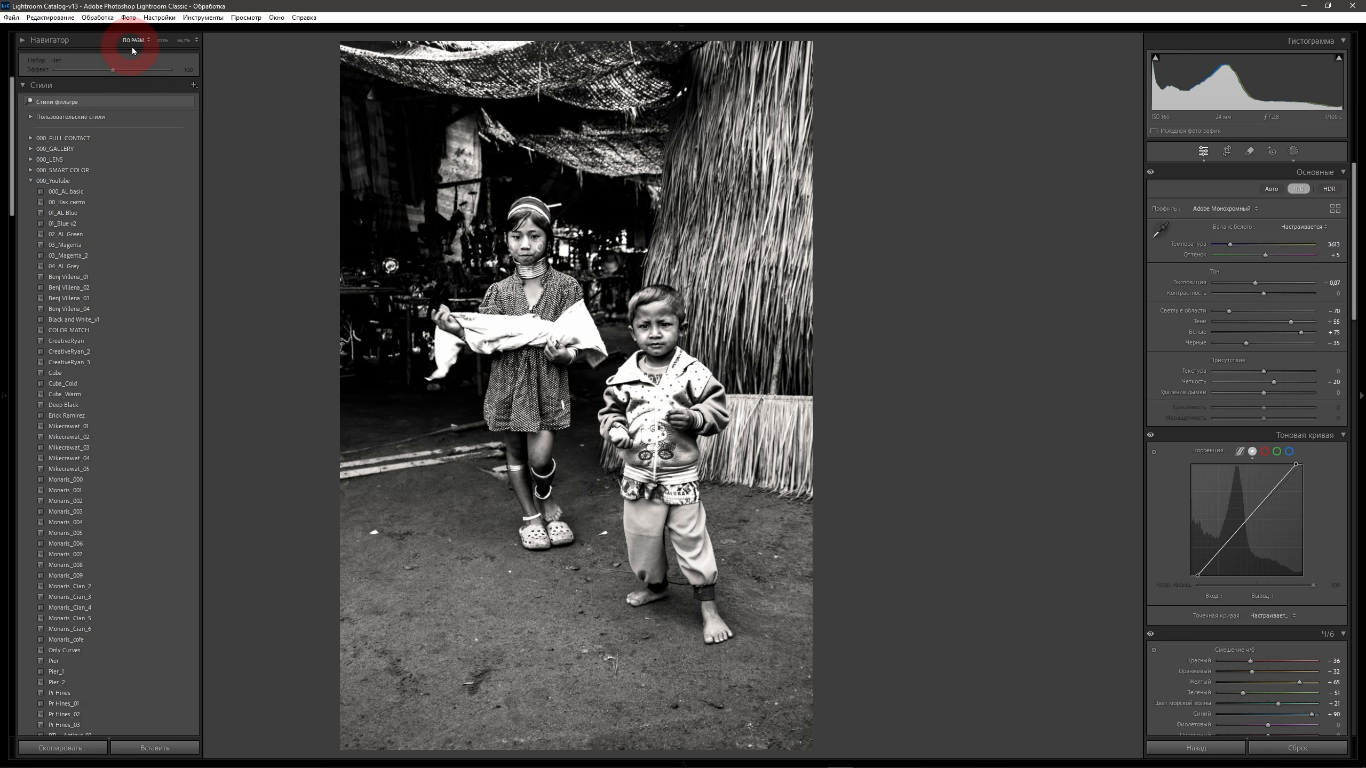
{"action": "left_click", "coordinate": [194, 86]}
{"action": "left_click", "coordinate": [226, 97]}
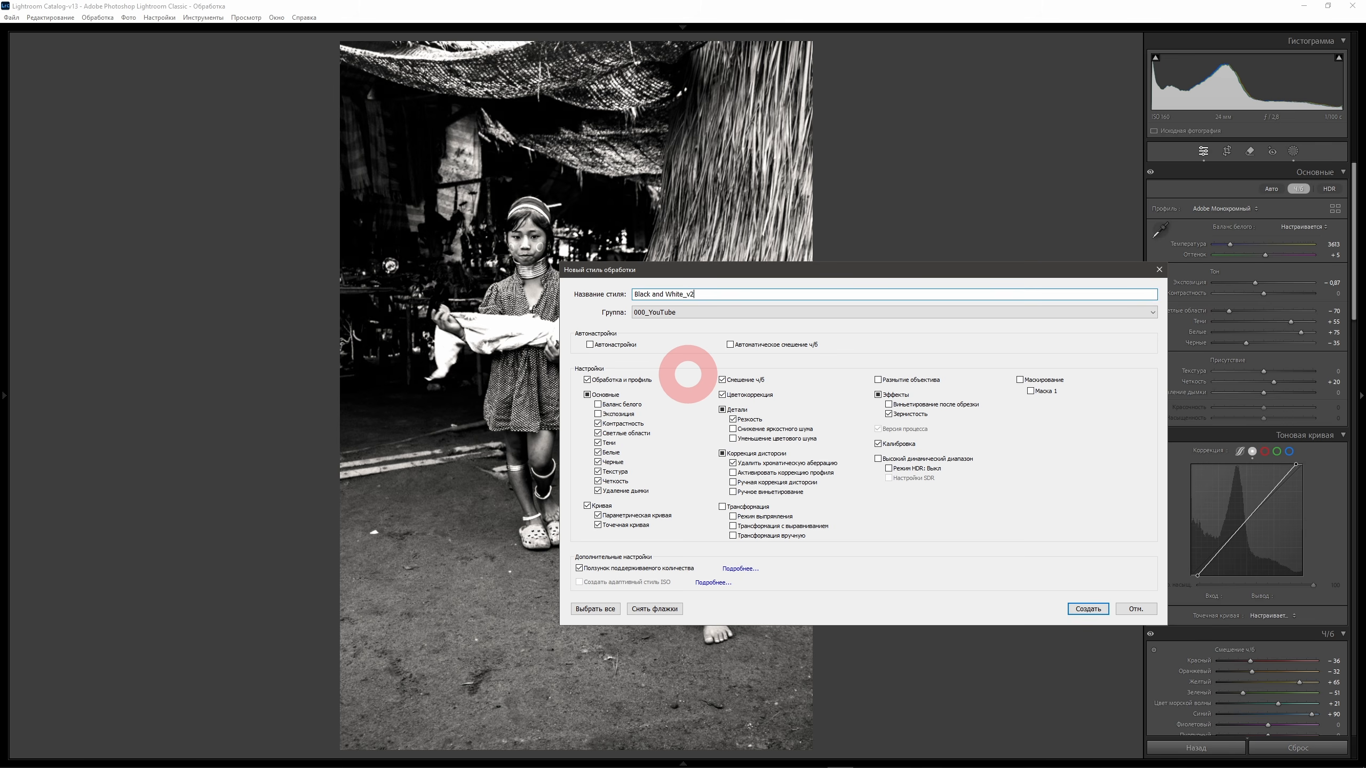
{"action": "left_click", "coordinate": [723, 380]}
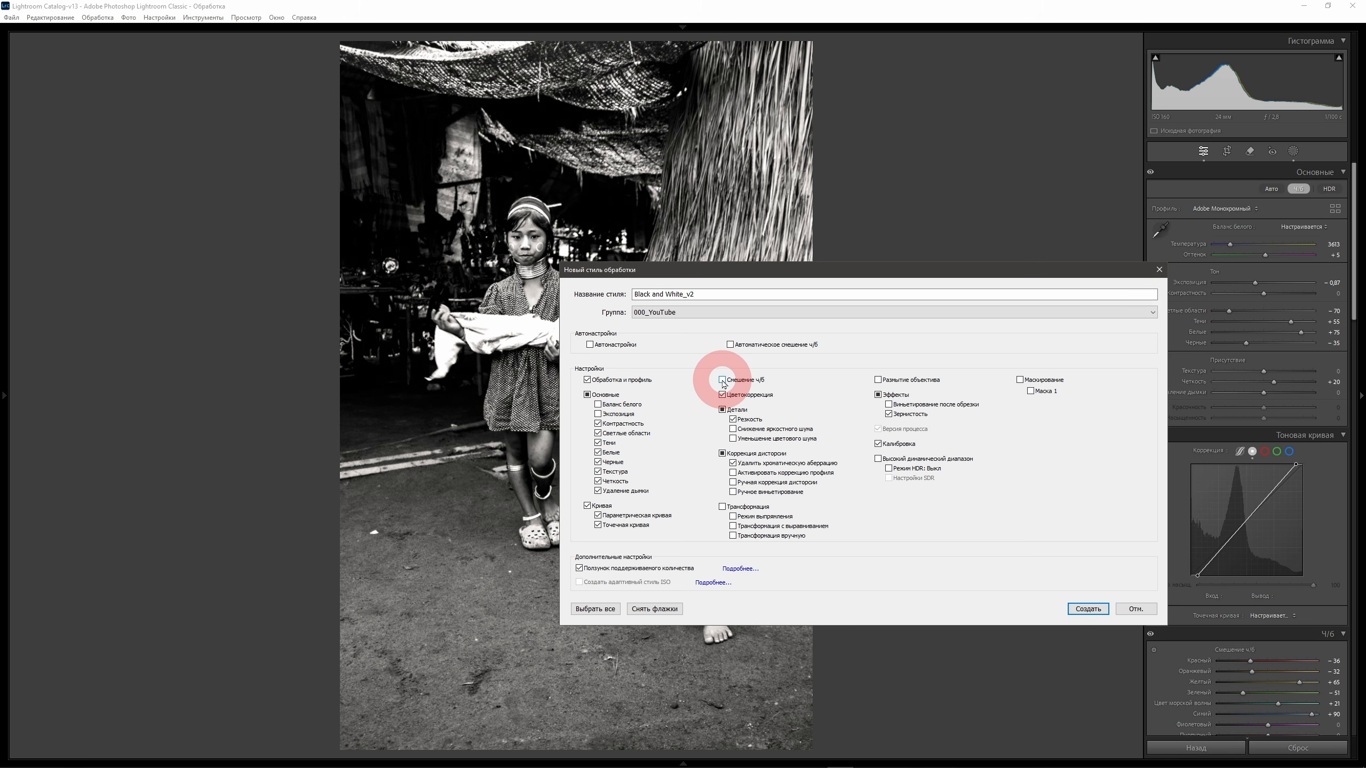
{"action": "left_click", "coordinate": [1087, 610]}
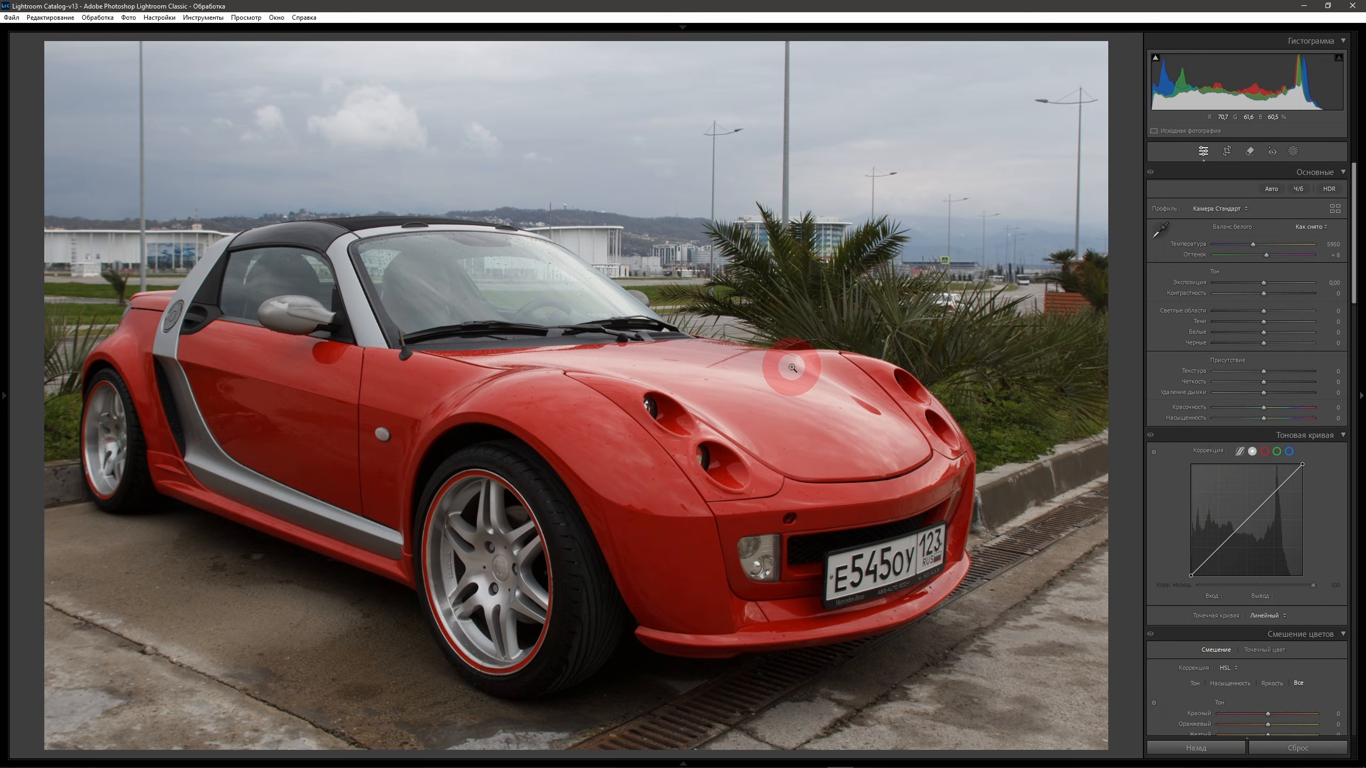
Apply the Black and White_v2 preset to the red car photo, with exposure at -0.97 and shadows at +100.
{"action": "left_click", "coordinate": [4, 395]}
{"action": "left_click", "coordinate": [106, 329]}
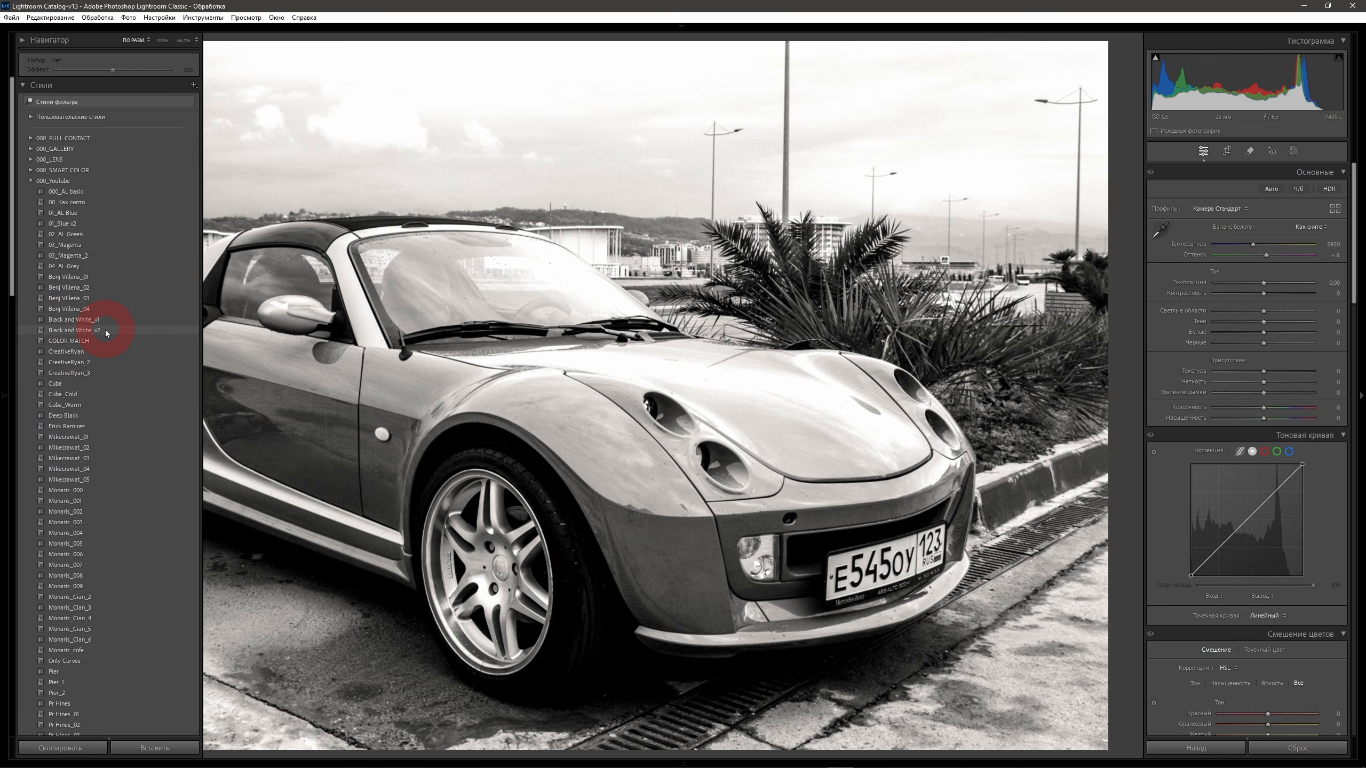
{"action": "left_click_drag", "start_coordinate": [1264, 283], "coordinate": [1256, 285]}
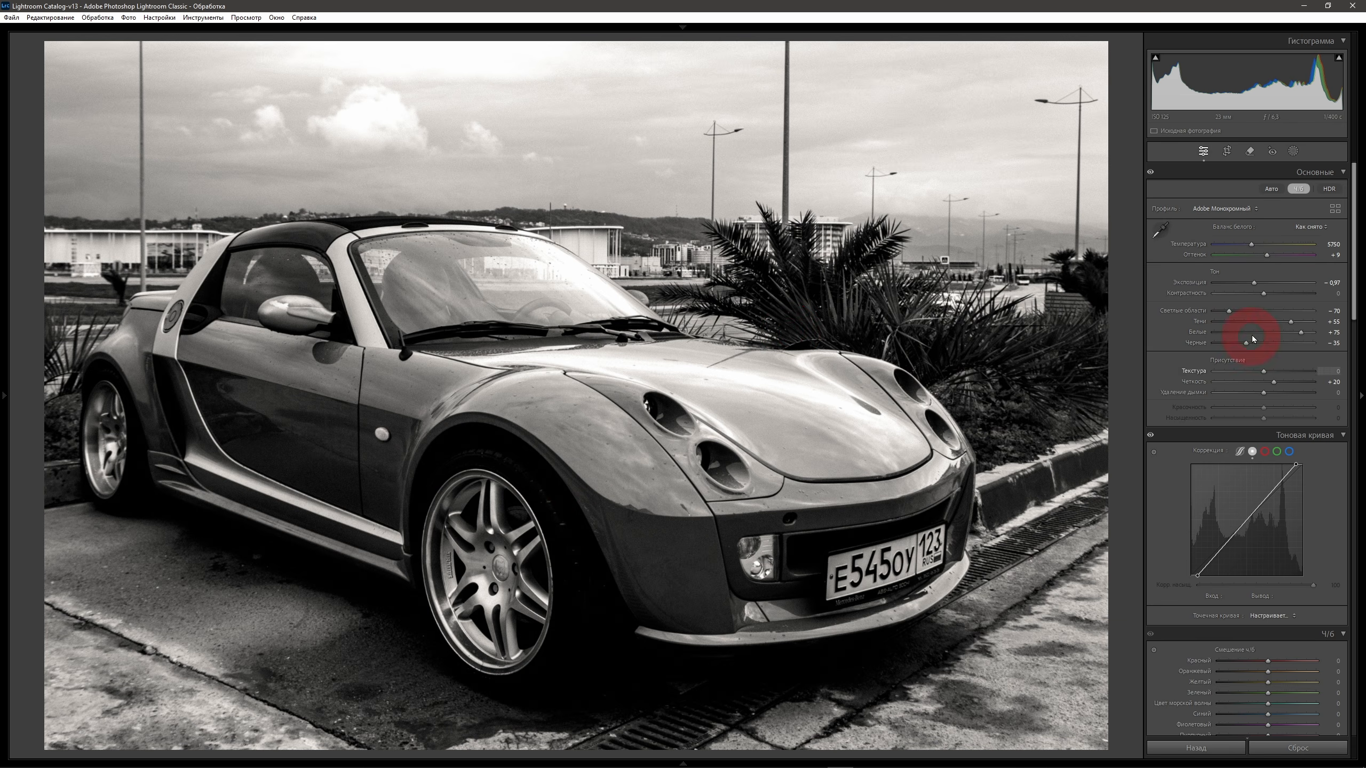
{"action": "left_click_drag", "start_coordinate": [1292, 322], "coordinate": [1313, 322]}
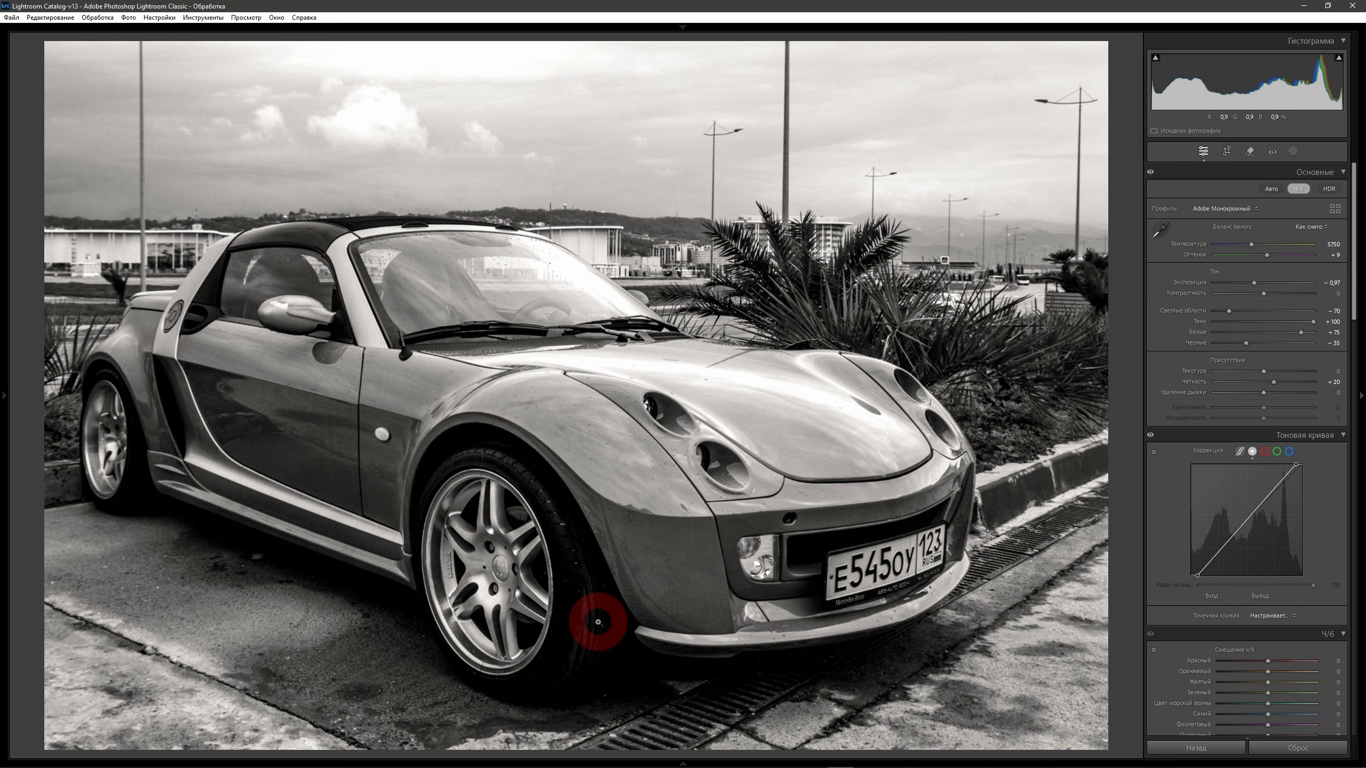
Set the car photo's B&W mix to red -37, orange -3, yellow +40, green -45 and blue -57.
{"action": "left_click_drag", "start_coordinate": [1354, 280], "coordinate": [1354, 360]}
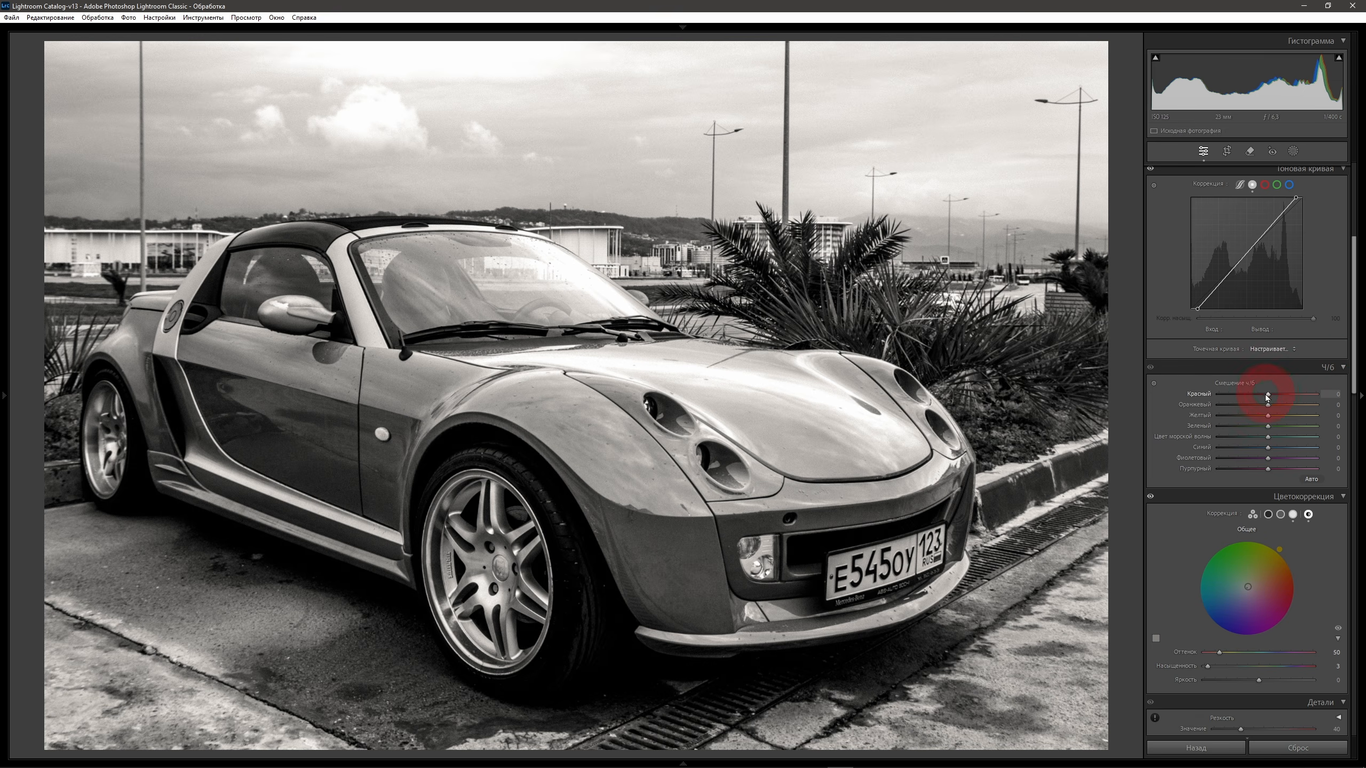
{"action": "left_click_drag", "start_coordinate": [1268, 395], "coordinate": [1246, 394]}
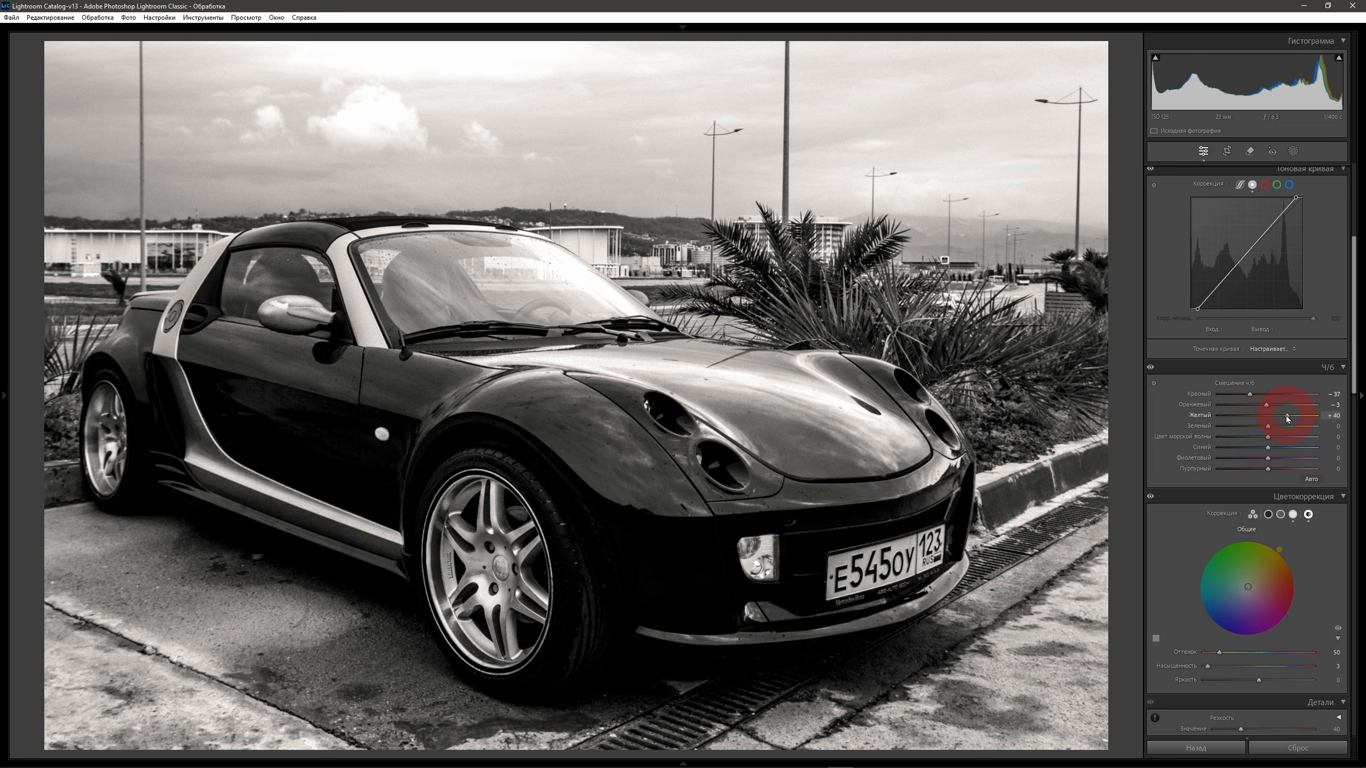
{"action": "left_click_drag", "start_coordinate": [1268, 427], "coordinate": [1240, 451]}
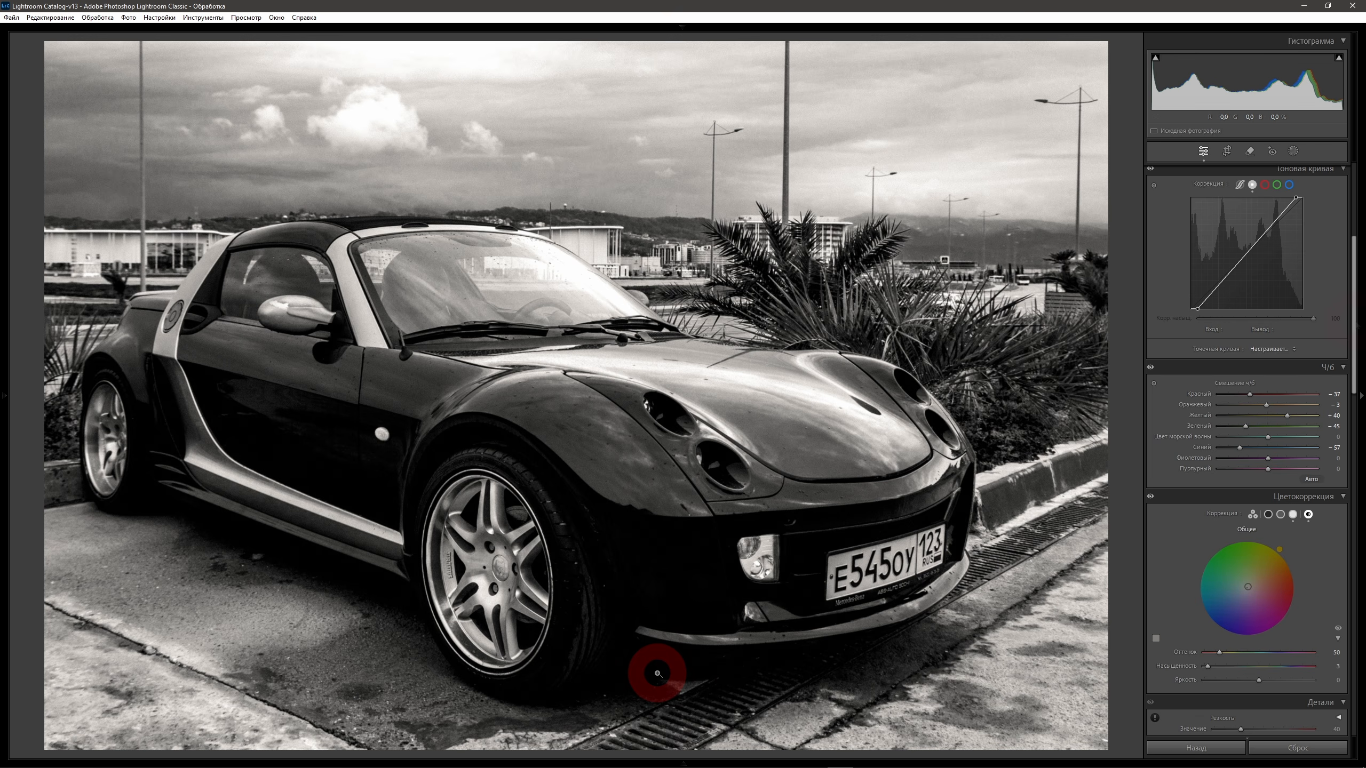
In the blue channel tone curve, raise the black point slightly and lower the white point to output 250.
{"action": "scroll", "coordinate": [1342, 301], "scroll_direction": "up", "scroll_amount": 5}
{"action": "scroll", "coordinate": [1346, 284], "scroll_direction": "down", "scroll_amount": 1}
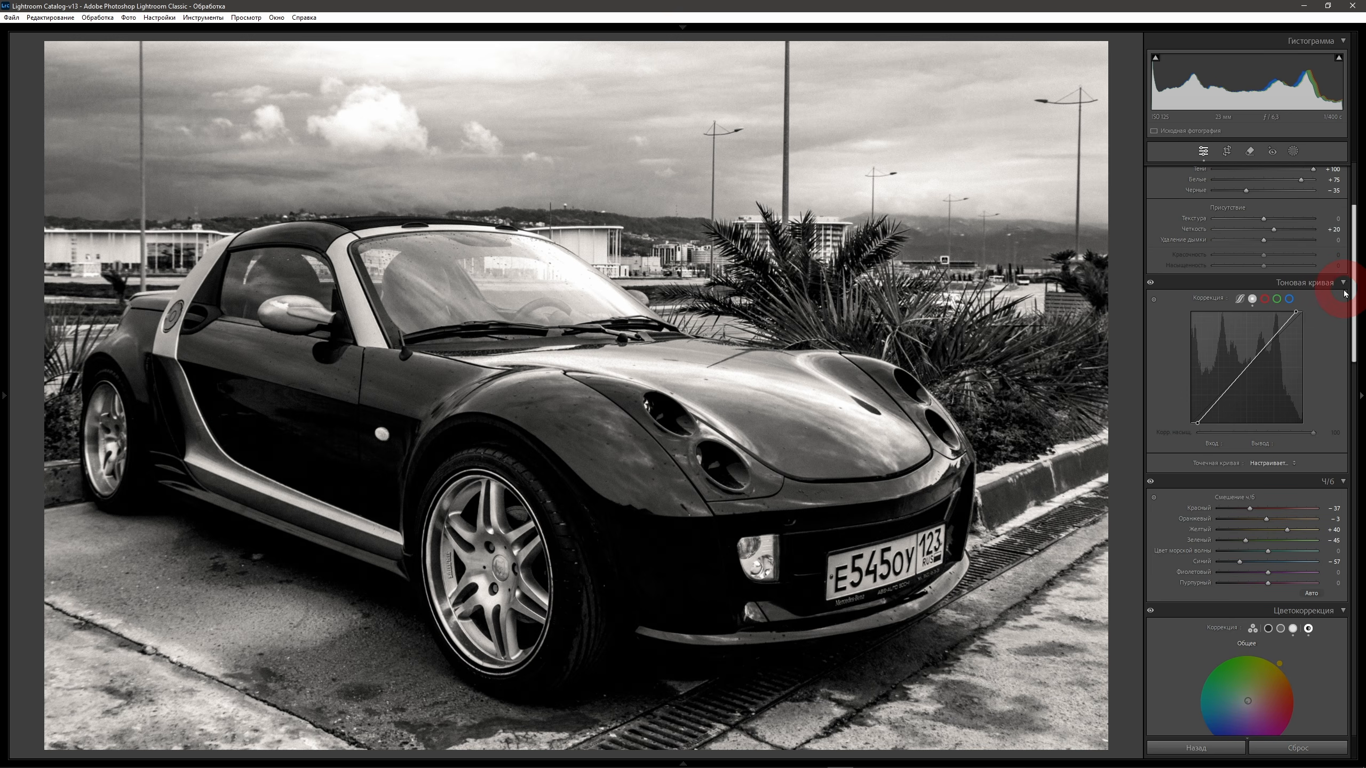
{"action": "left_click", "coordinate": [1290, 299]}
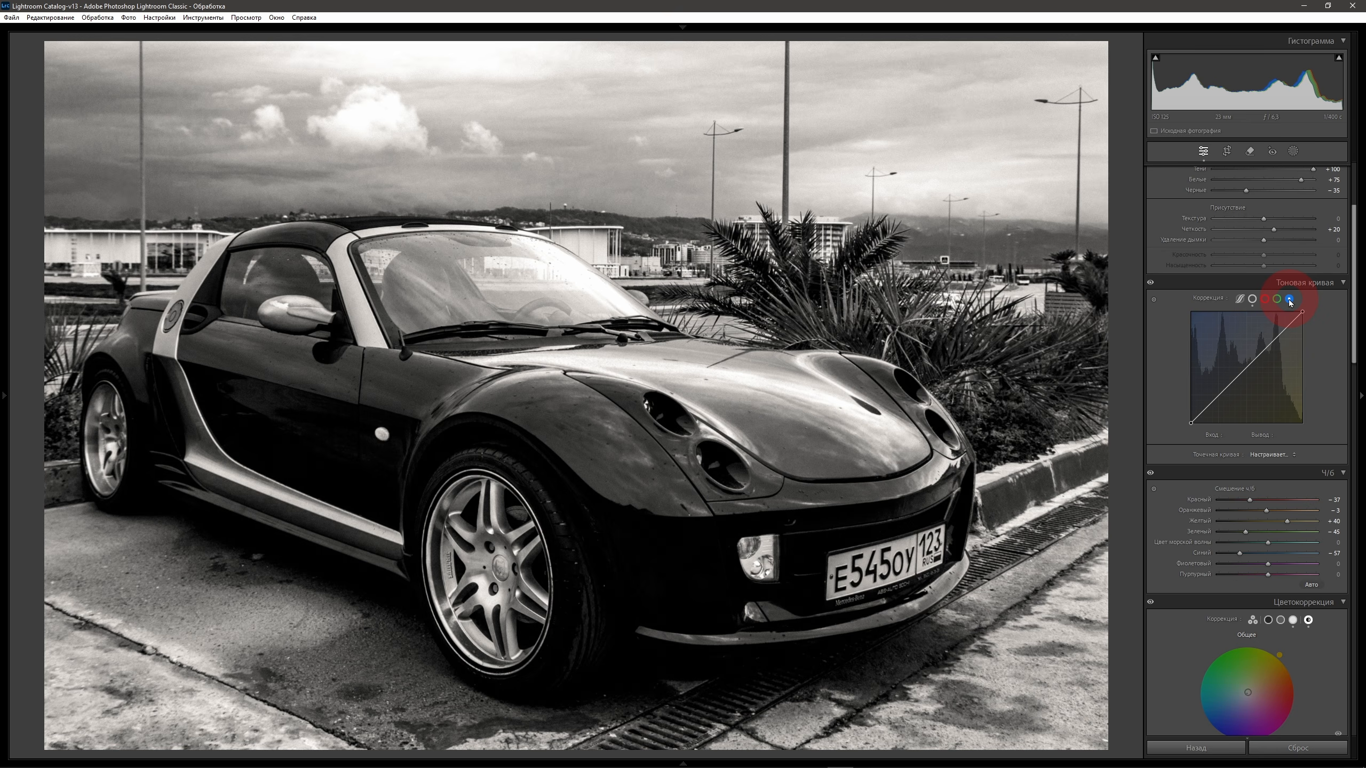
{"action": "key", "text": "alt"}
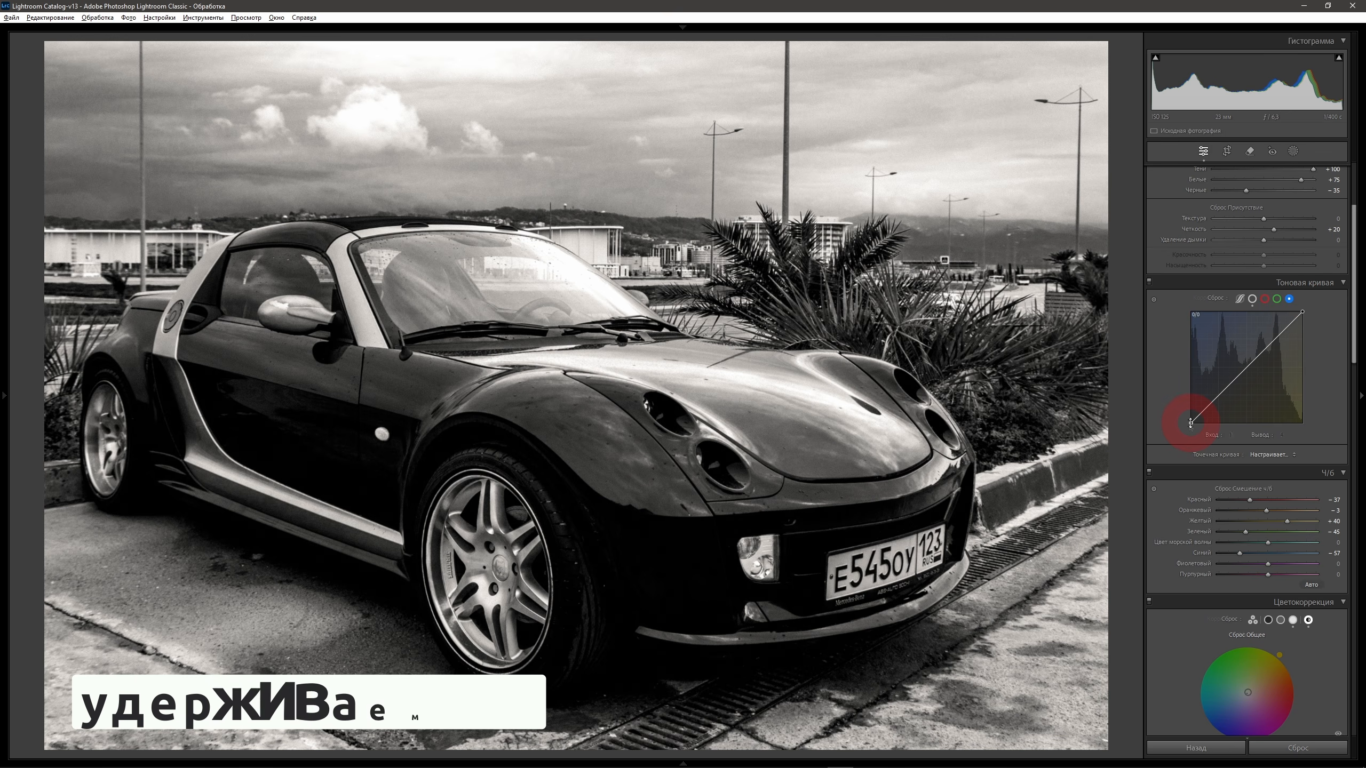
{"action": "left_click_drag", "start_coordinate": [1190, 425], "coordinate": [1188, 419]}
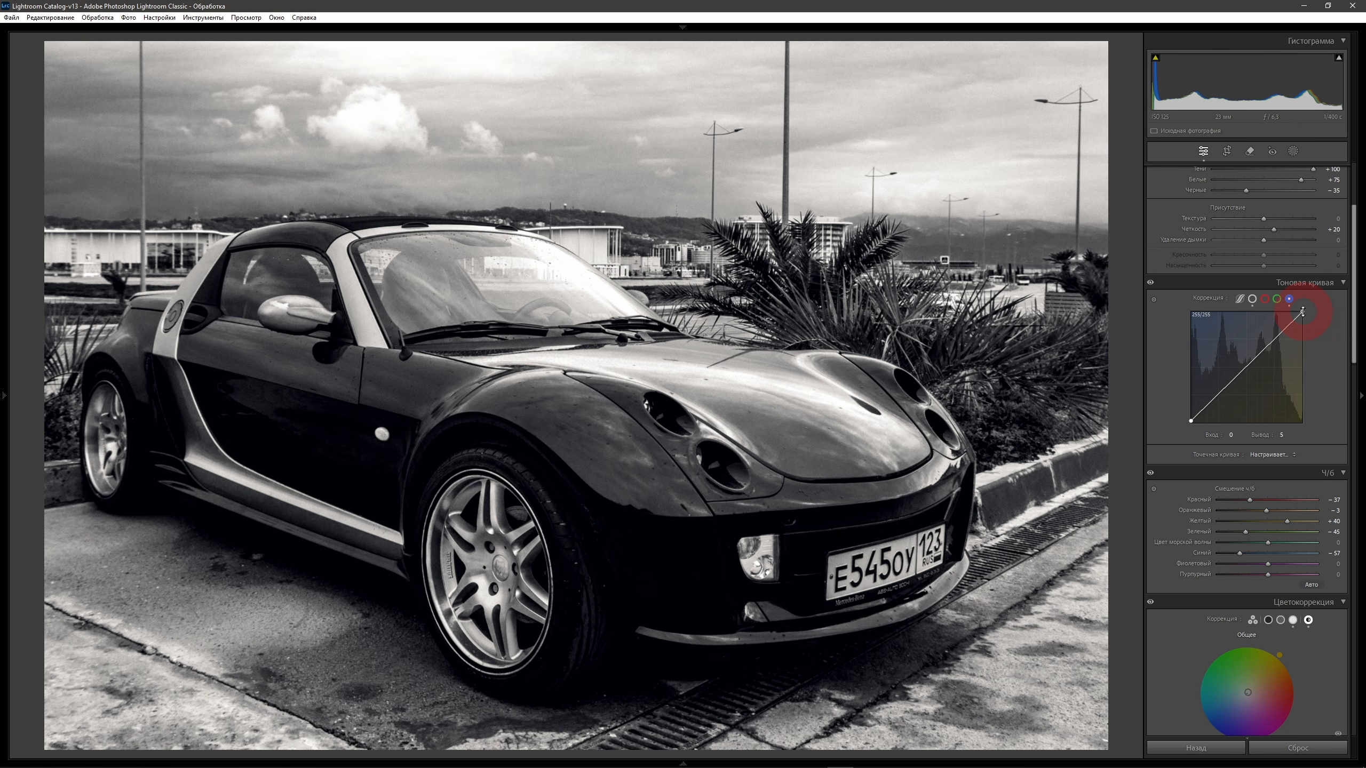
{"action": "mouse_move", "coordinate": [1302, 311]}
{"action": "left_mouse_down"}
{"action": "mouse_move", "coordinate": [1314, 325]}
{"action": "mouse_move", "coordinate": [1322, 314]}
{"action": "left_mouse_up"}
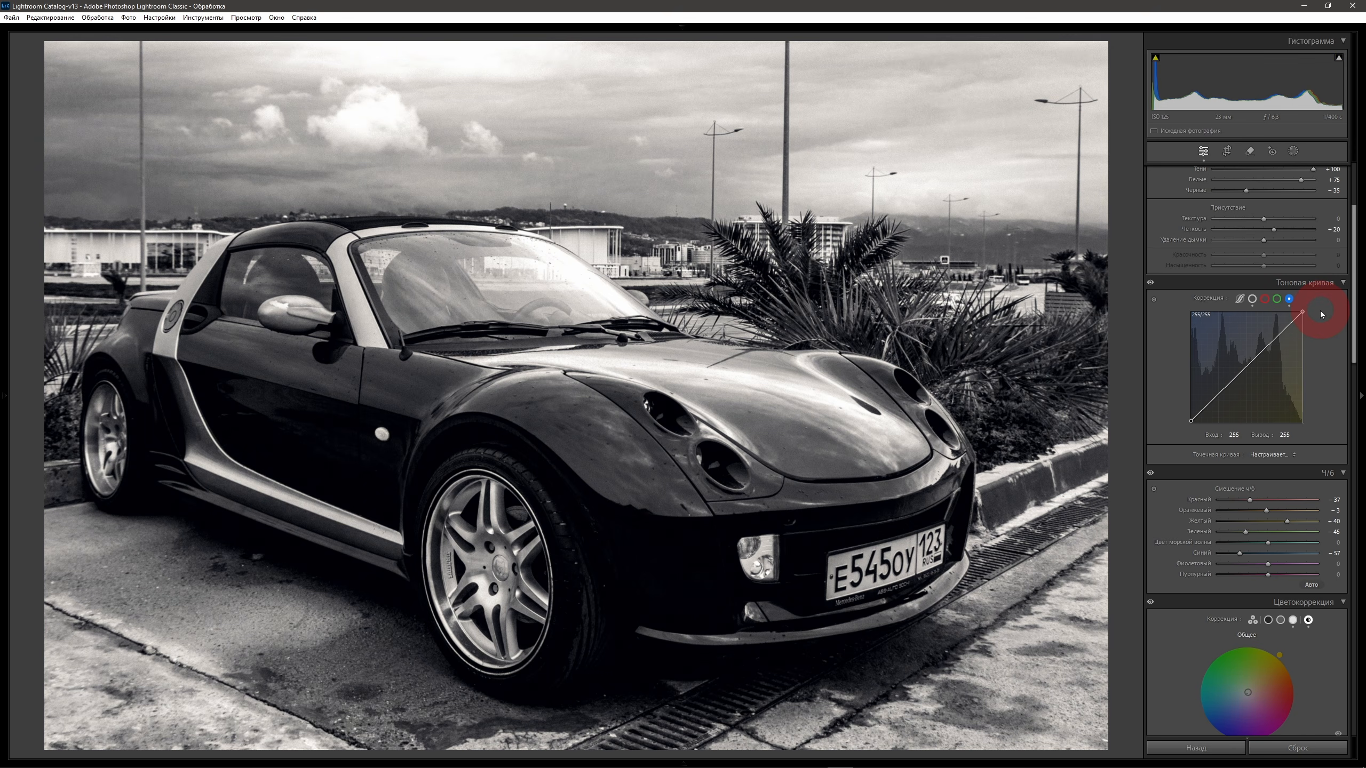
{"action": "left_click_drag", "start_coordinate": [1323, 318], "coordinate": [1328, 333]}
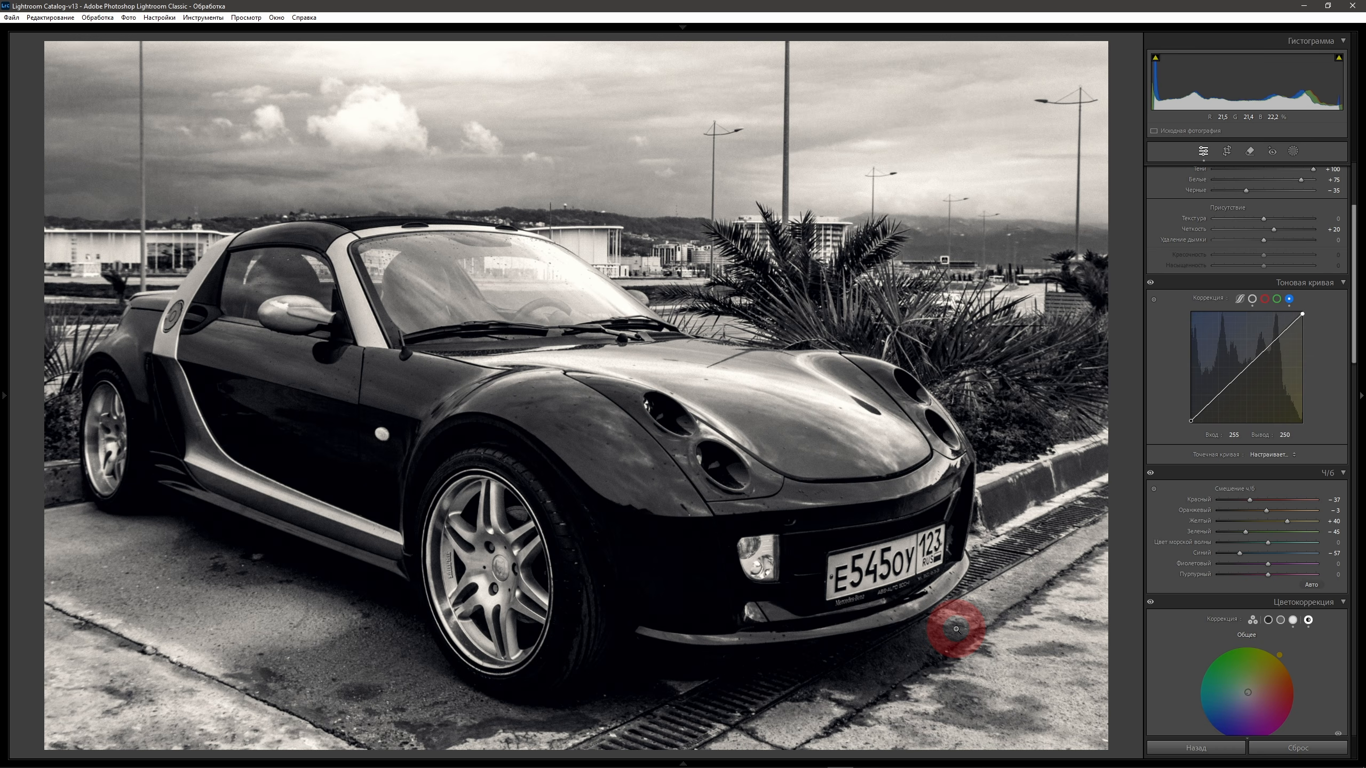
Save the car's look as preset Black and White_v3 in the 000_YouTube group, excluding the B&W mix.
{"action": "mouse_move", "coordinate": [5, 390]}
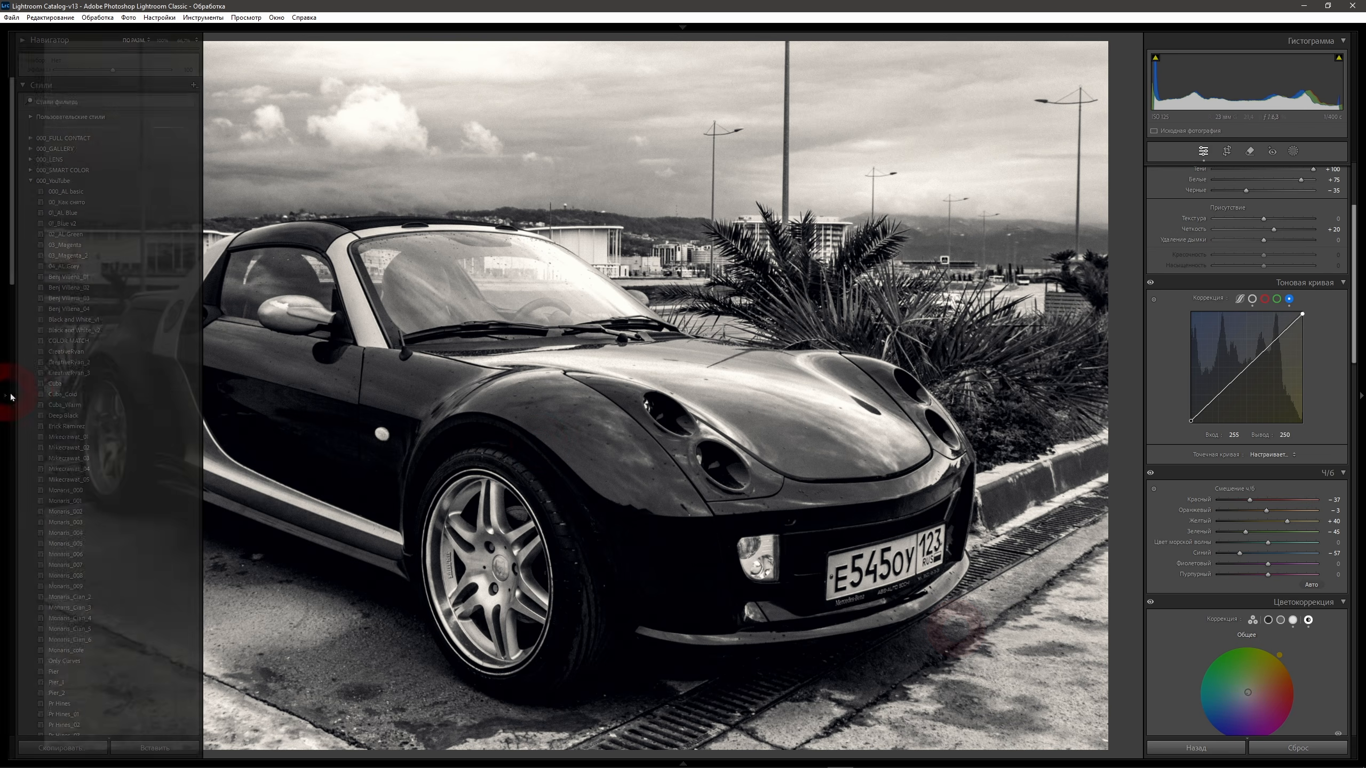
{"action": "left_click", "coordinate": [194, 84]}
{"action": "left_click", "coordinate": [231, 99]}
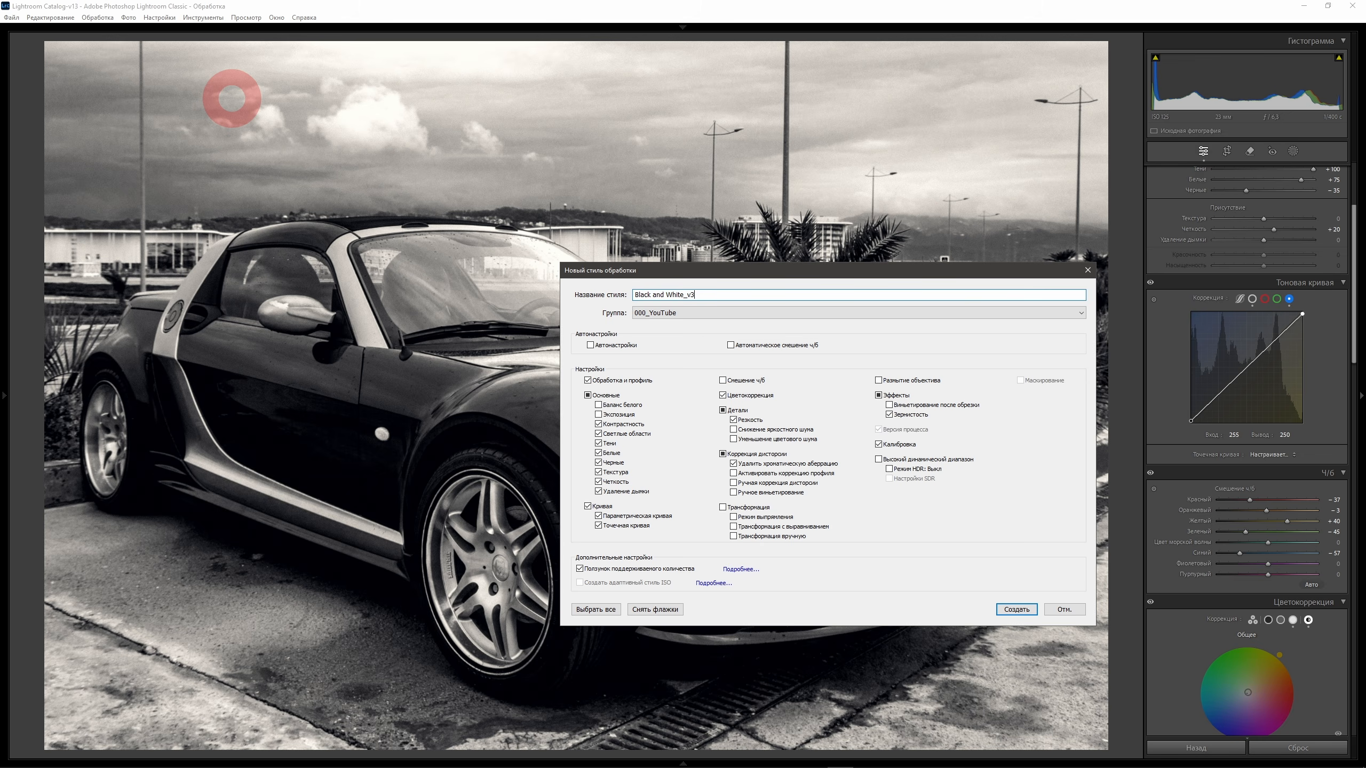
{"action": "left_click", "coordinate": [1017, 609]}
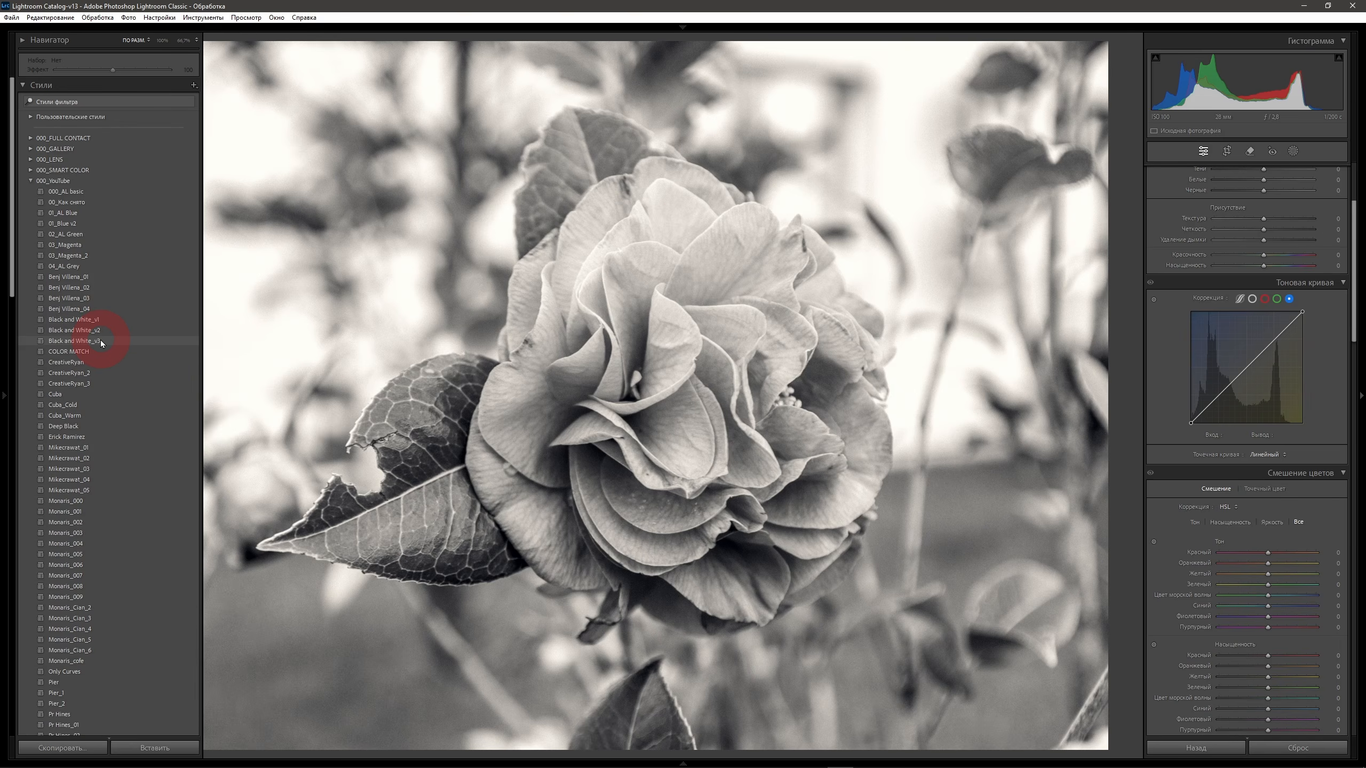
Apply the Black and White_v3 preset to the flower photo and lower its exposure to -1.67.
{"action": "left_click", "coordinate": [101, 341]}
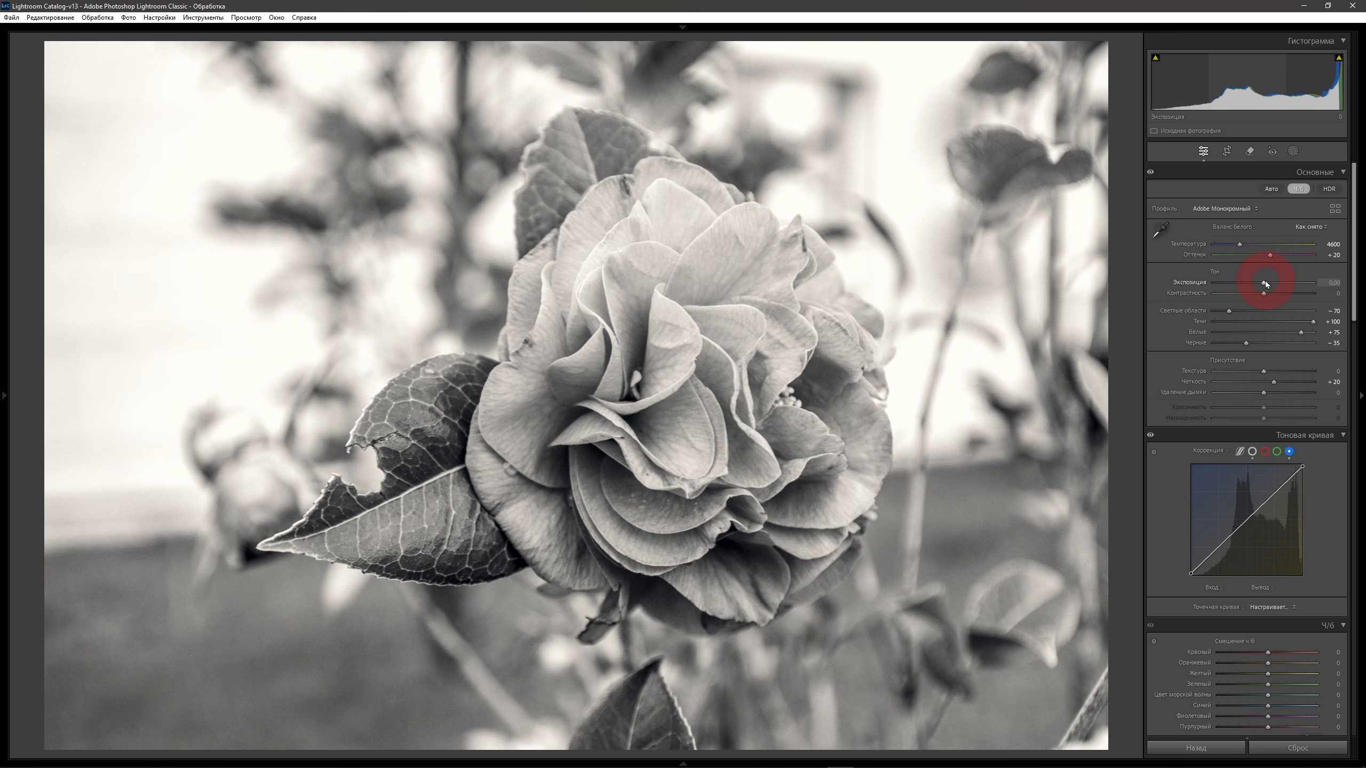
{"action": "left_click_drag", "start_coordinate": [1264, 281], "coordinate": [1247, 281]}
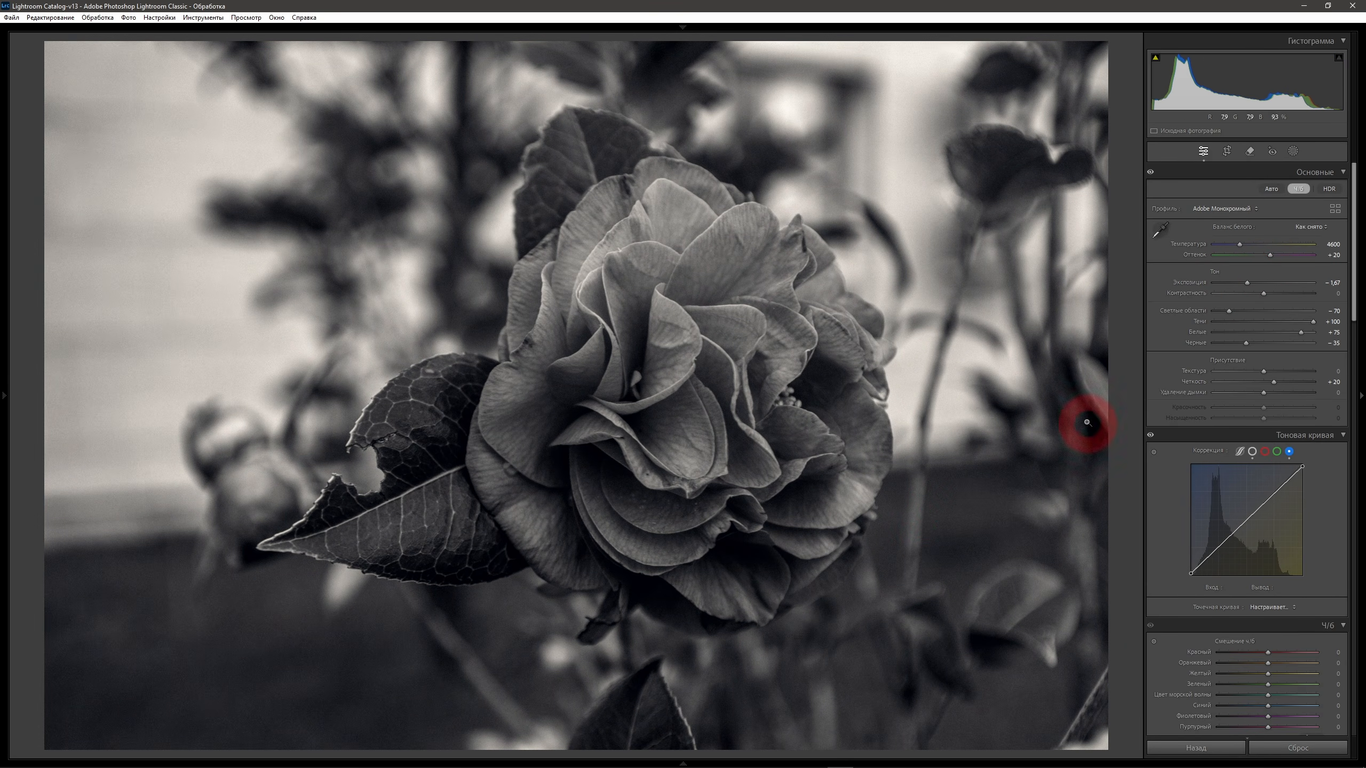
Brighten the flower by setting red in the B&W mix to +61.
{"action": "left_click_drag", "start_coordinate": [1357, 306], "coordinate": [1359, 380]}
{"action": "left_click", "coordinate": [1268, 337]}
{"action": "left_click_drag", "start_coordinate": [1261, 337], "coordinate": [1254, 338]}
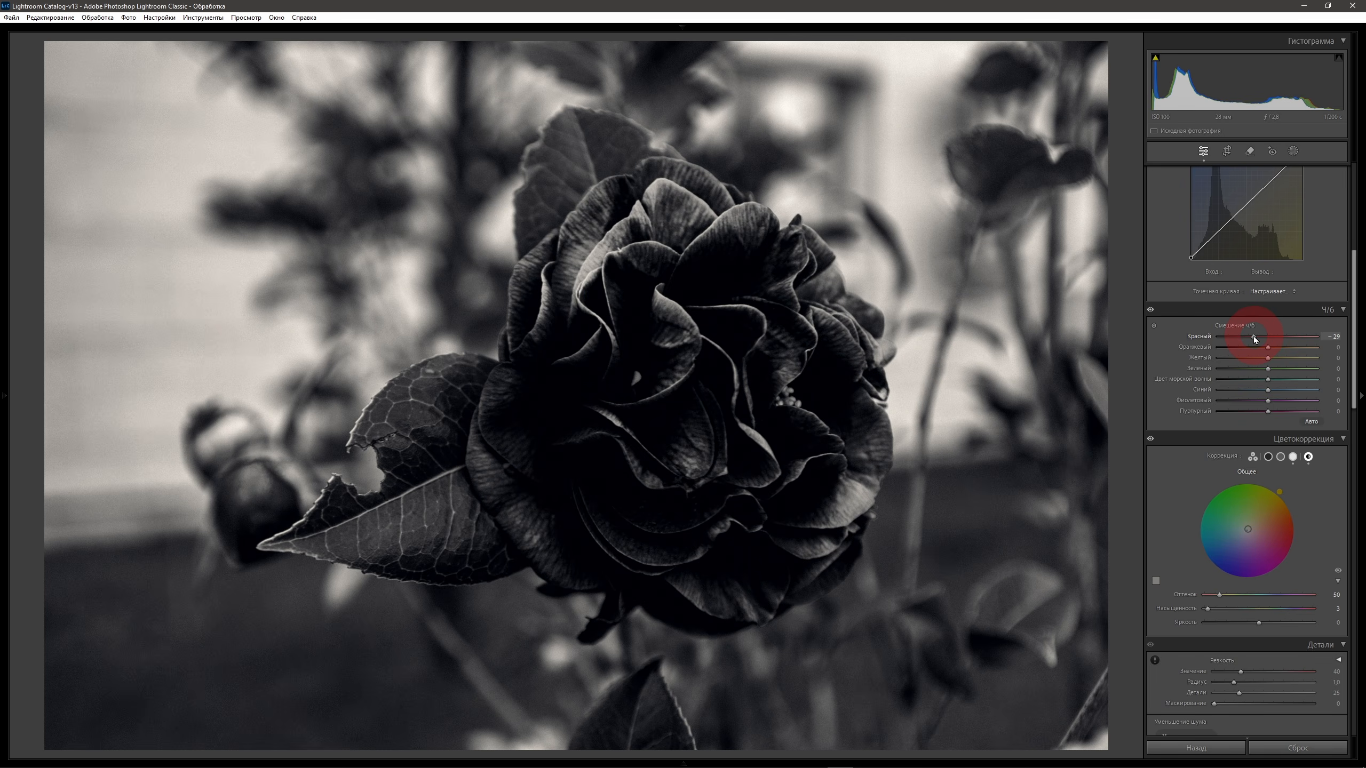
{"action": "left_click_drag", "start_coordinate": [1255, 338], "coordinate": [1298, 337]}
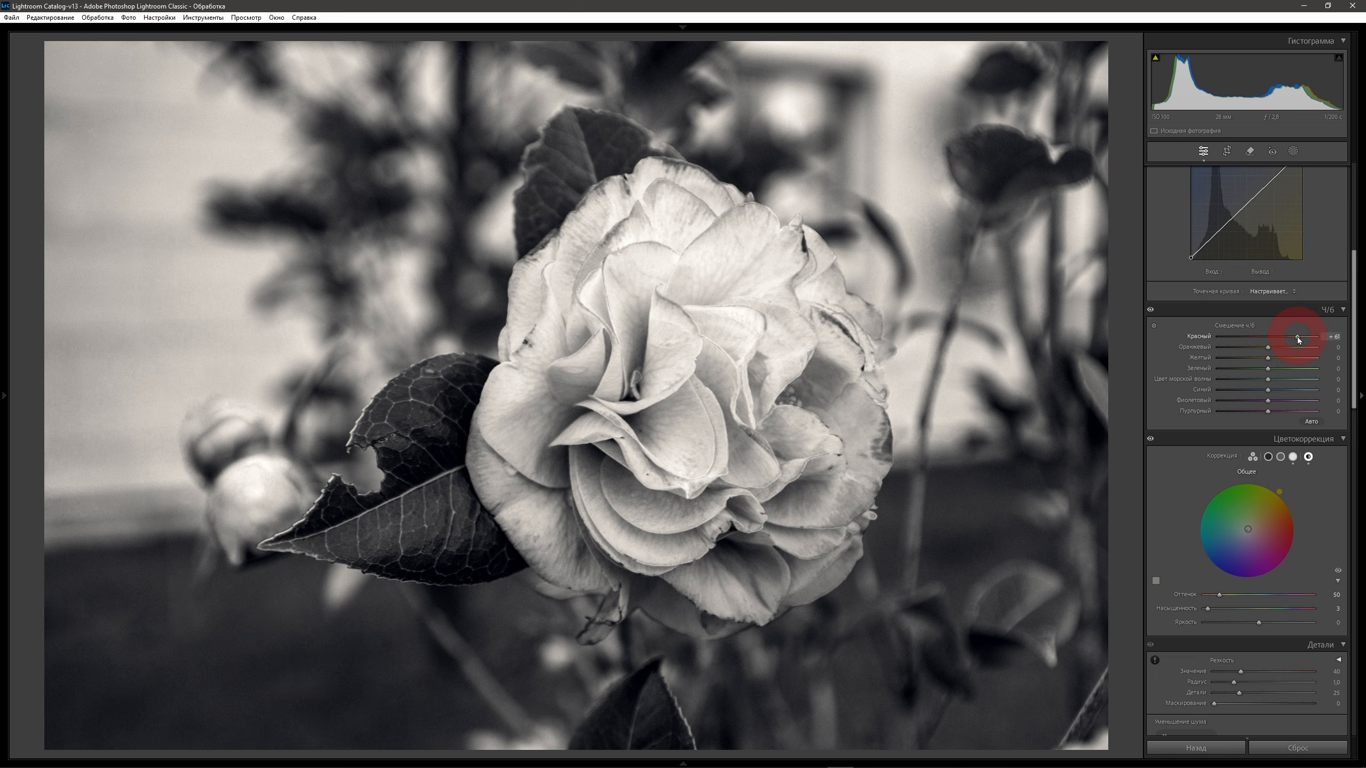
Lower the flower photo's exposure to -2.20 and set highlights to +4.
{"action": "scroll", "coordinate": [1280, 312], "scroll_direction": "up", "scroll_amount": 5}
{"action": "left_click_drag", "start_coordinate": [1248, 283], "coordinate": [1266, 311]}
Shift the main point curve's white point to input 216 and output 255.
{"action": "left_click", "coordinate": [1252, 451]}
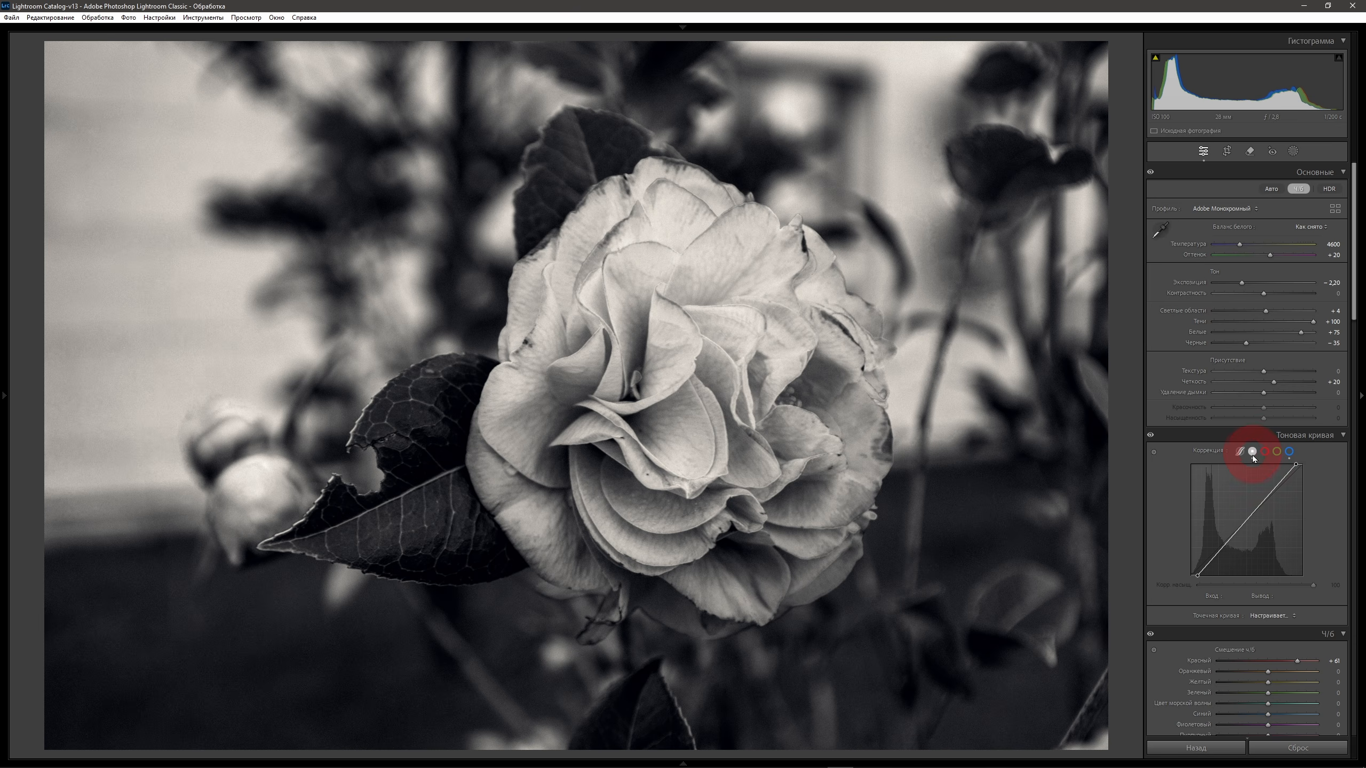
{"action": "left_click", "coordinate": [1296, 465]}
{"action": "left_click_drag", "start_coordinate": [1297, 468], "coordinate": [1257, 456]}
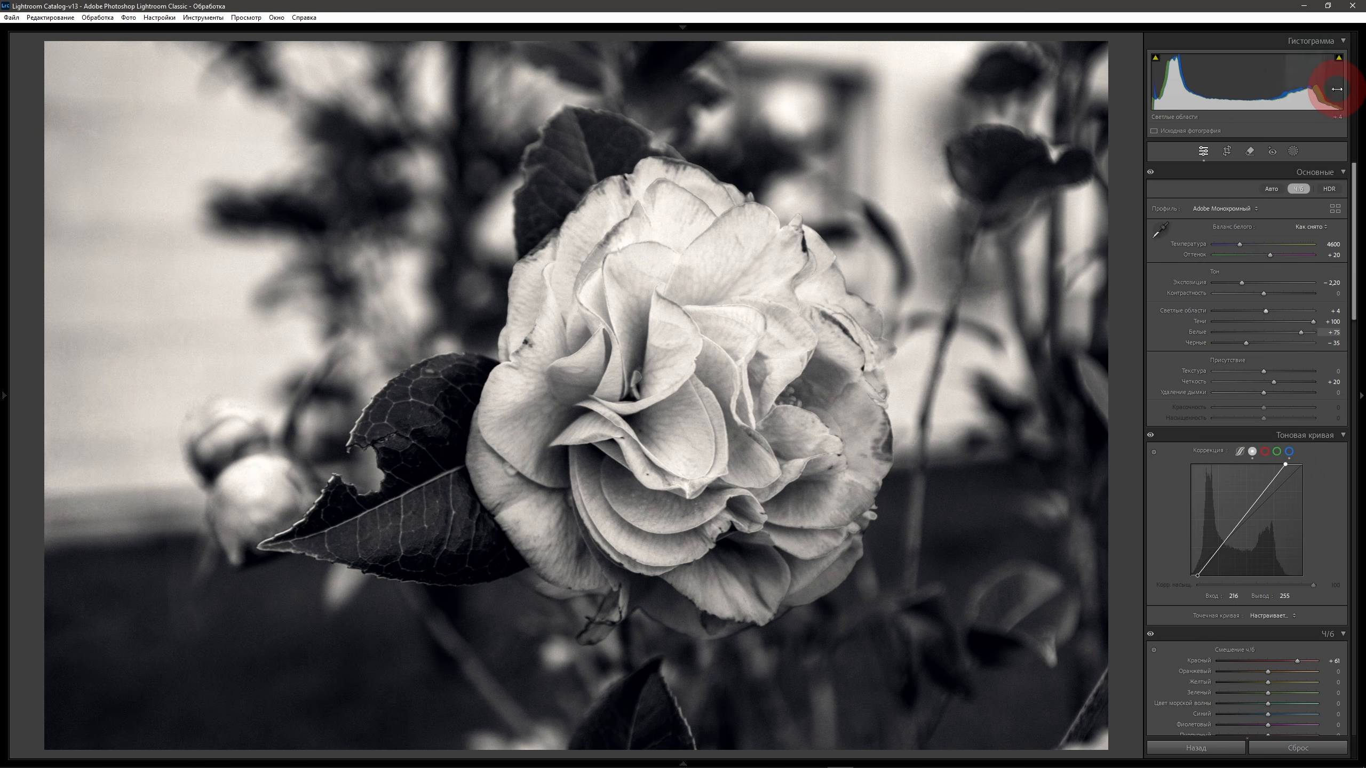
Turn on highlight and shadow clipping warnings, and move the point curve's white point to input 224, output 255.
{"action": "left_click", "coordinate": [1339, 58]}
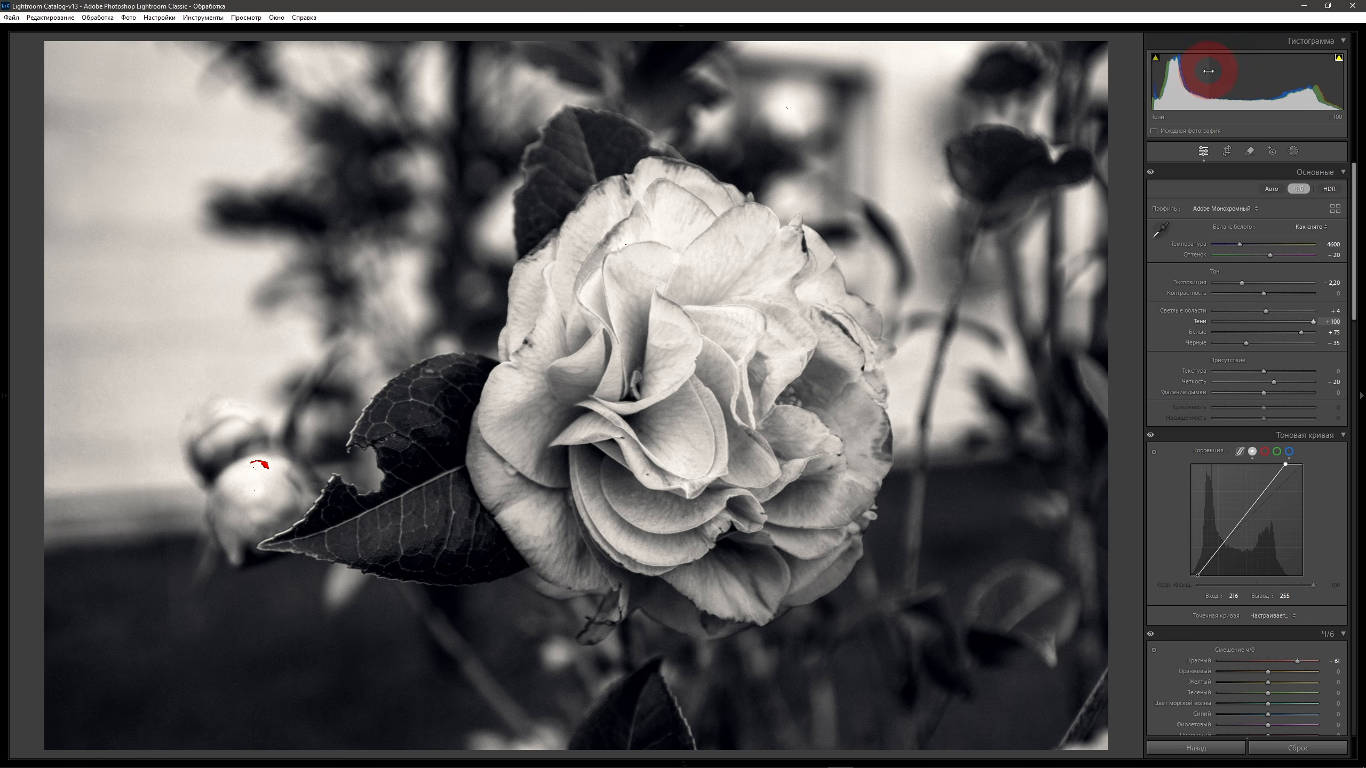
{"action": "left_click", "coordinate": [1156, 59]}
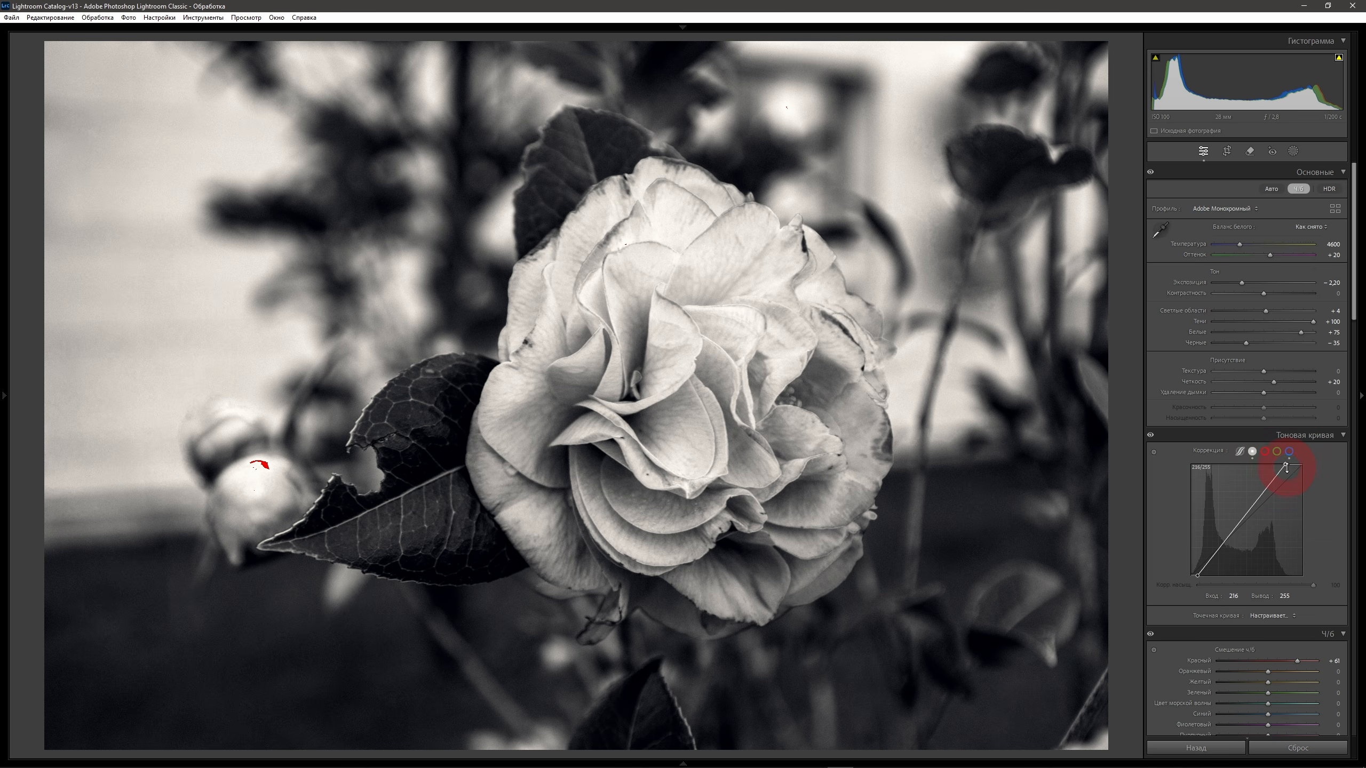
{"action": "left_click_drag", "start_coordinate": [1285, 466], "coordinate": [1308, 466]}
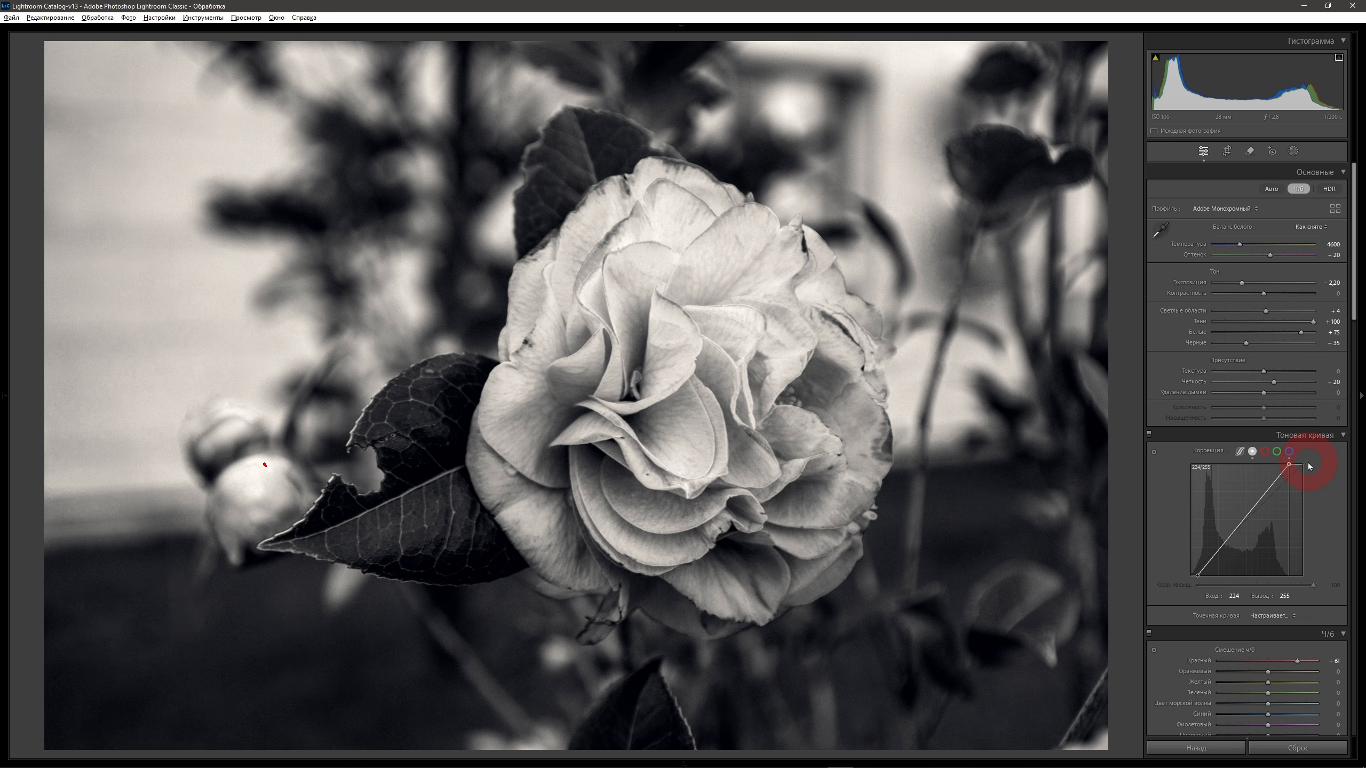
{"action": "left_click_drag", "start_coordinate": [1310, 467], "coordinate": [1309, 466]}
Set green to -27 and red to +64 in the flower photo's B&W mix.
{"action": "left_click_drag", "start_coordinate": [1353, 262], "coordinate": [1353, 362]}
{"action": "mouse_move", "coordinate": [1268, 335]}
{"action": "left_mouse_down"}
{"action": "mouse_move", "coordinate": [1236, 338]}
{"action": "mouse_move", "coordinate": [1255, 339]}
{"action": "left_mouse_up"}
{"action": "left_click", "coordinate": [1355, 332]}
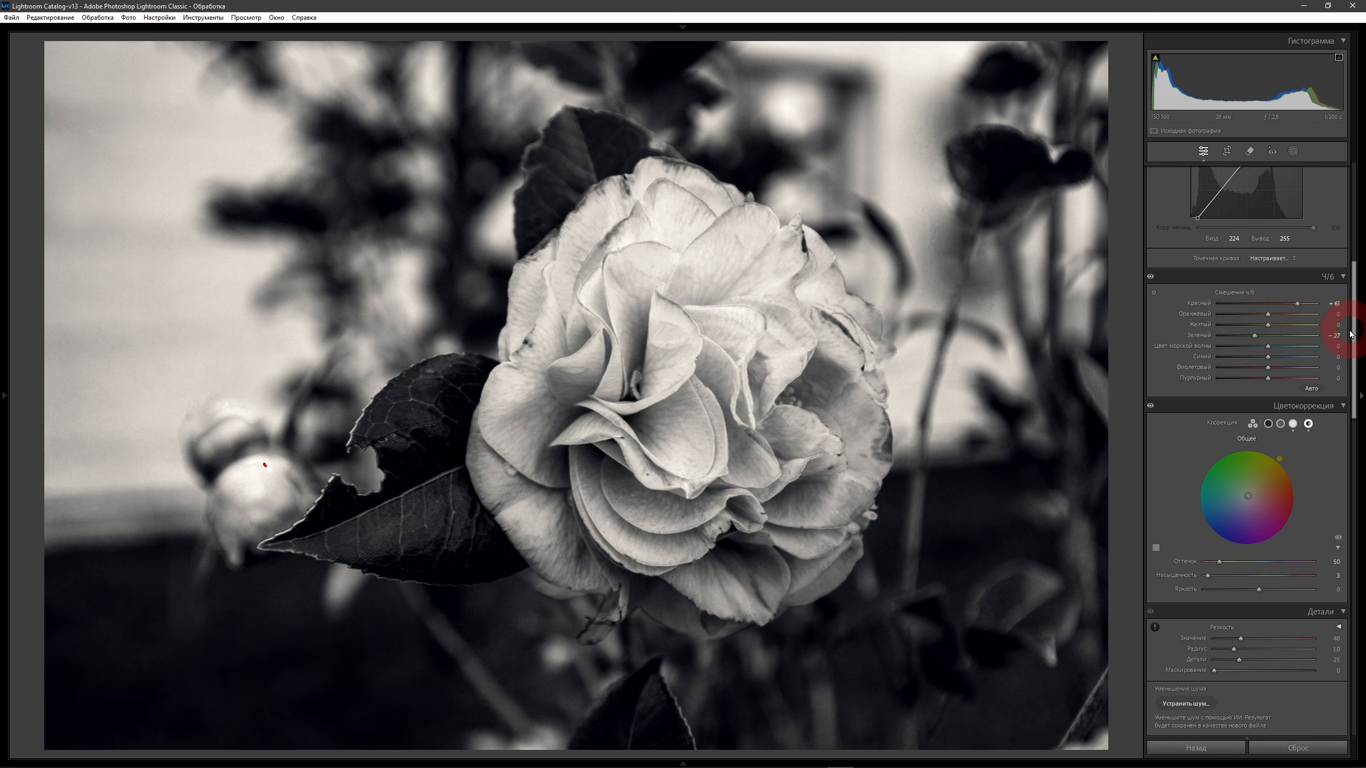
{"action": "left_click_drag", "start_coordinate": [1354, 331], "coordinate": [1359, 663]}
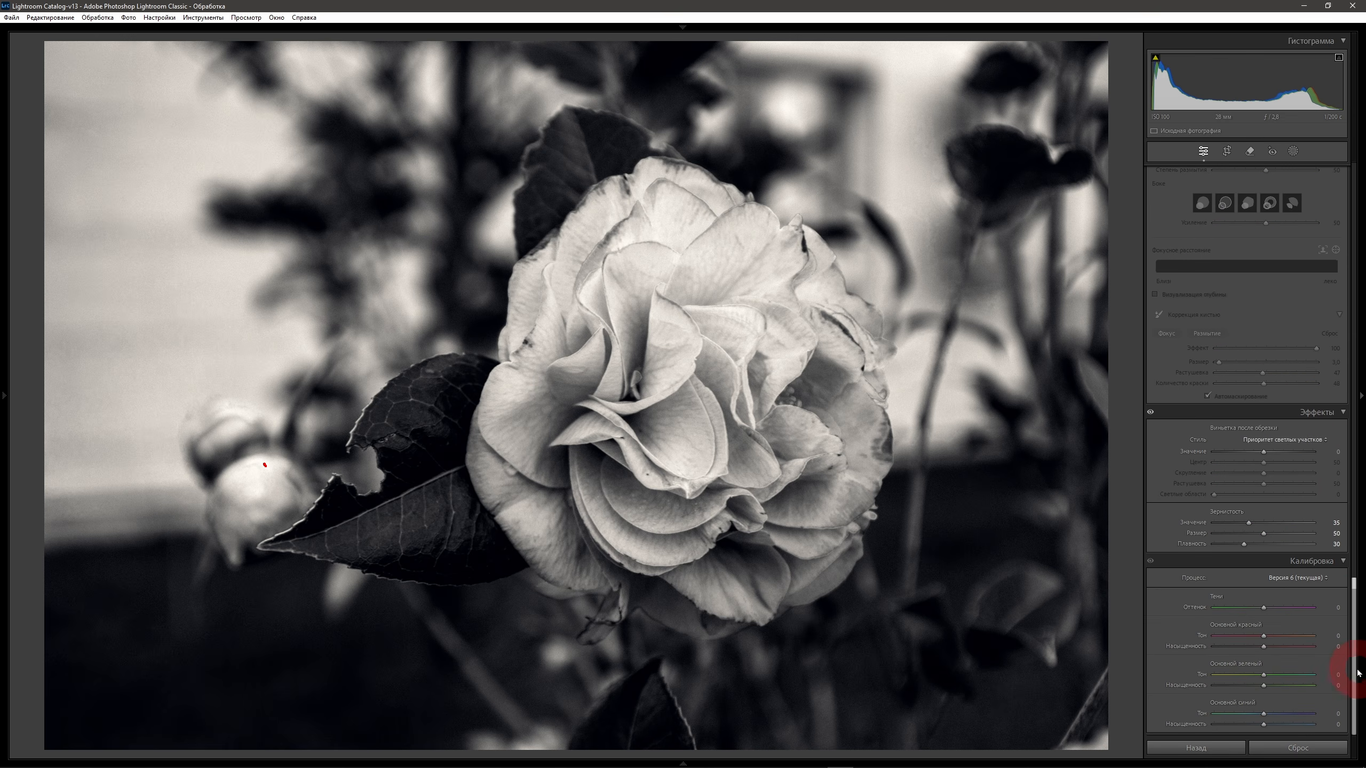
{"action": "left_click_drag", "start_coordinate": [1264, 676], "coordinate": [1266, 714]}
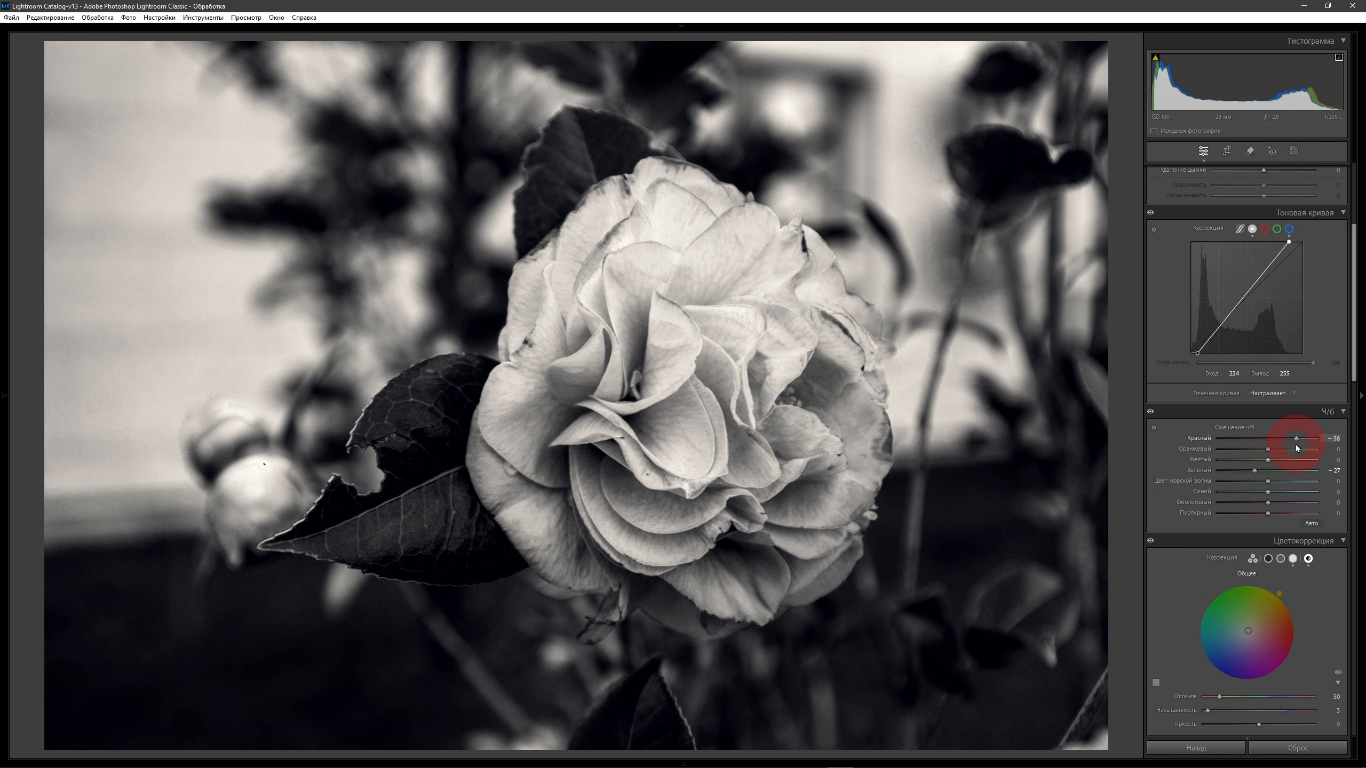
{"action": "left_click_drag", "start_coordinate": [1296, 445], "coordinate": [1300, 449]}
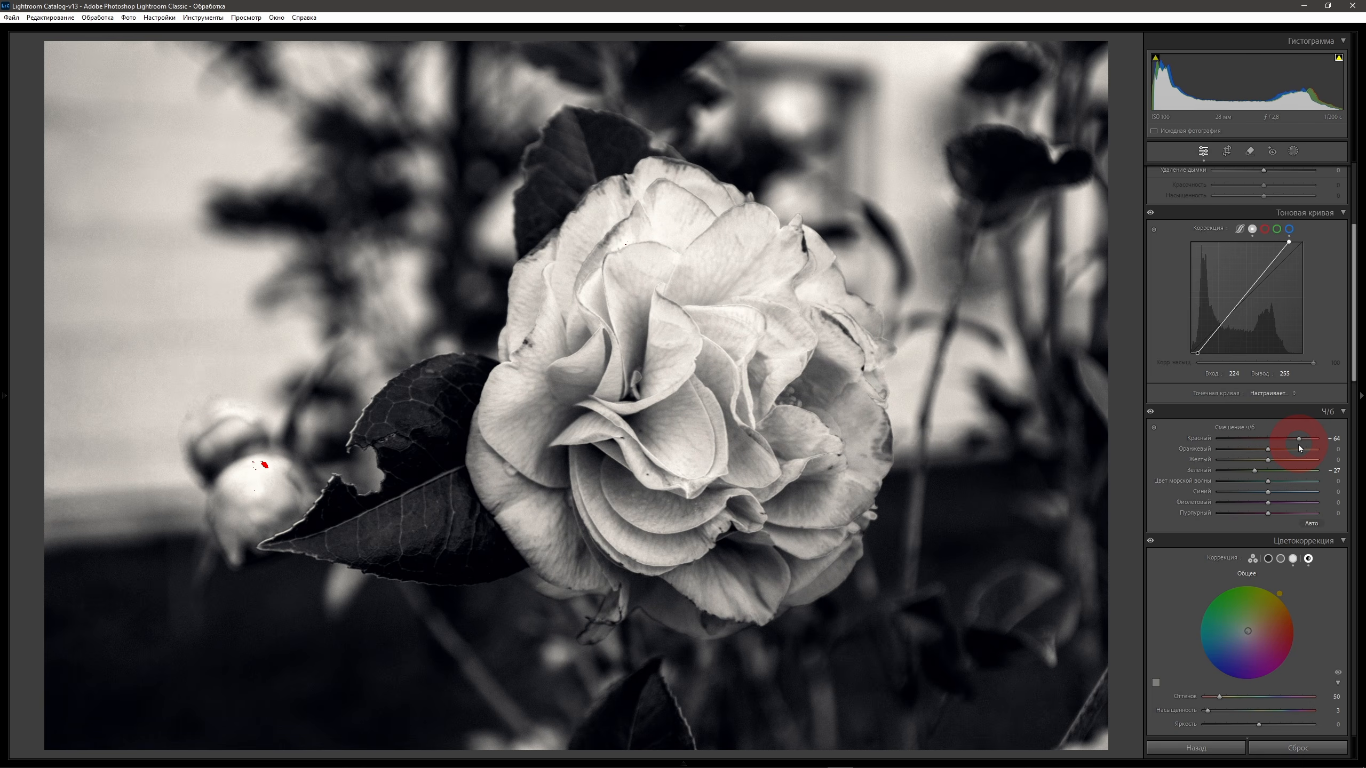